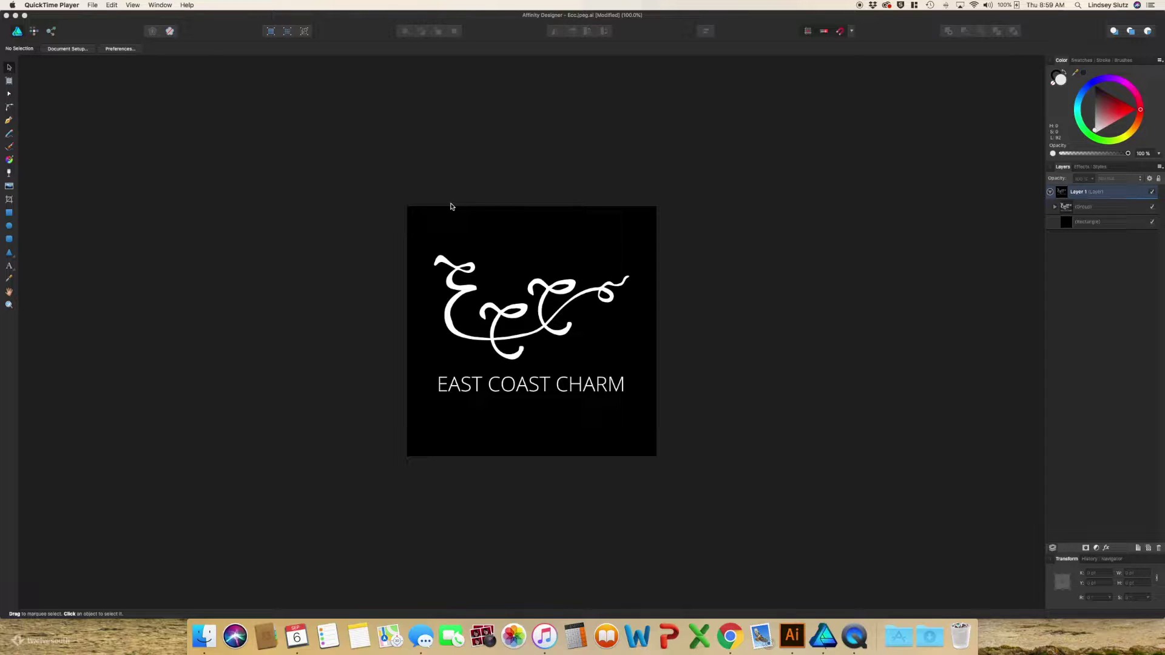
Step: Bring the Affinity Designer window with the Ecc.jpeg.ai logo document to the front
left_click(128, 218)
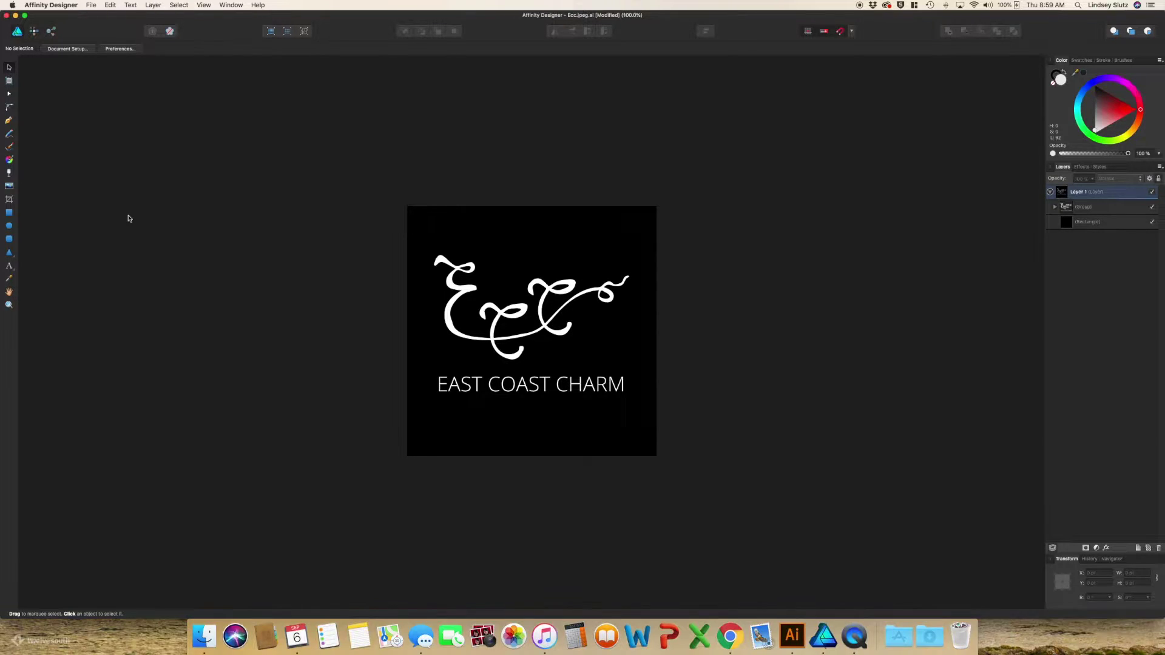
left_click(93, 6)
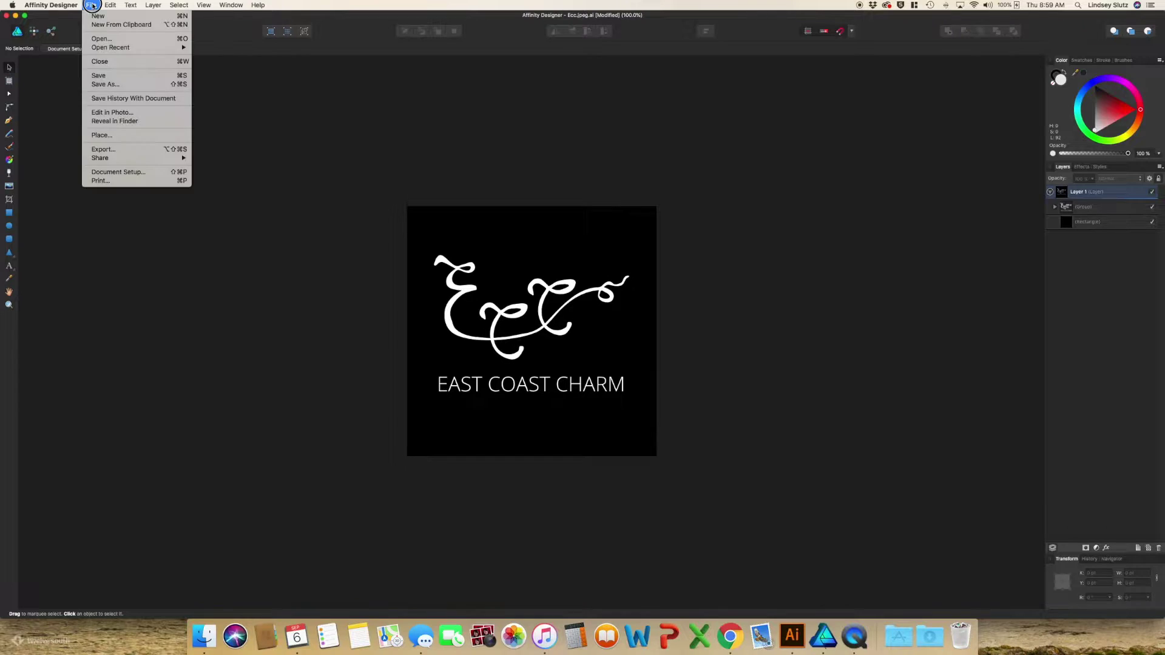
Step: Open the US Size Business Cards Landscape CS4.ai template, importing it at 300 DPI
left_click(102, 38)
left_click(592, 152)
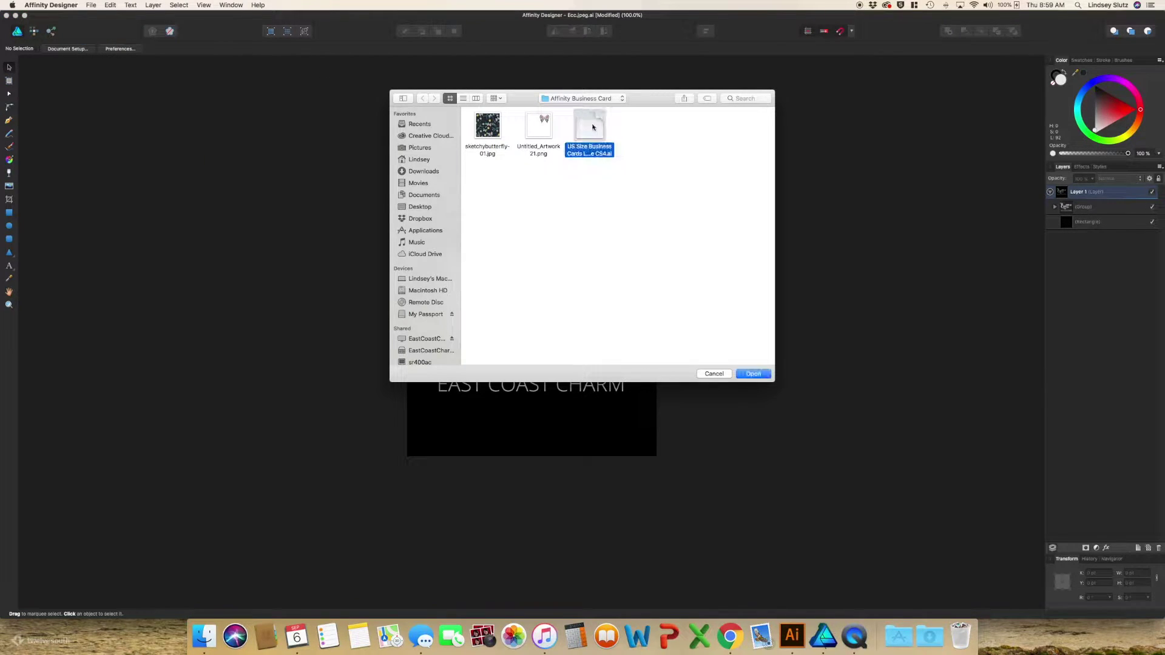
key("Return")
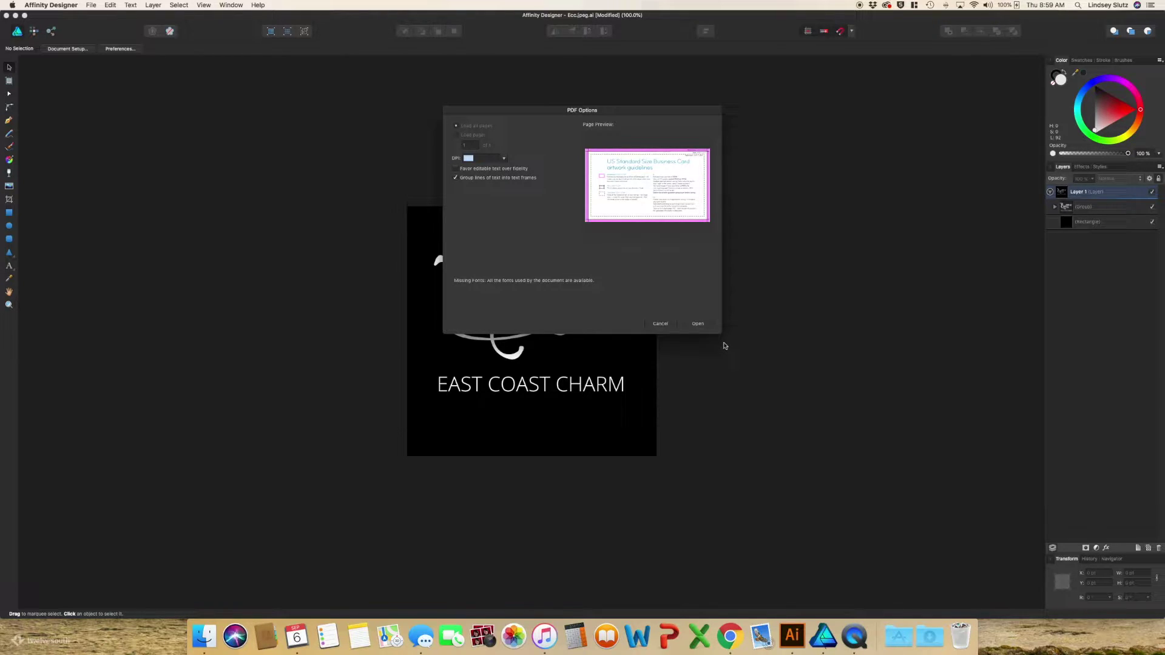
type("300")
left_click(504, 159)
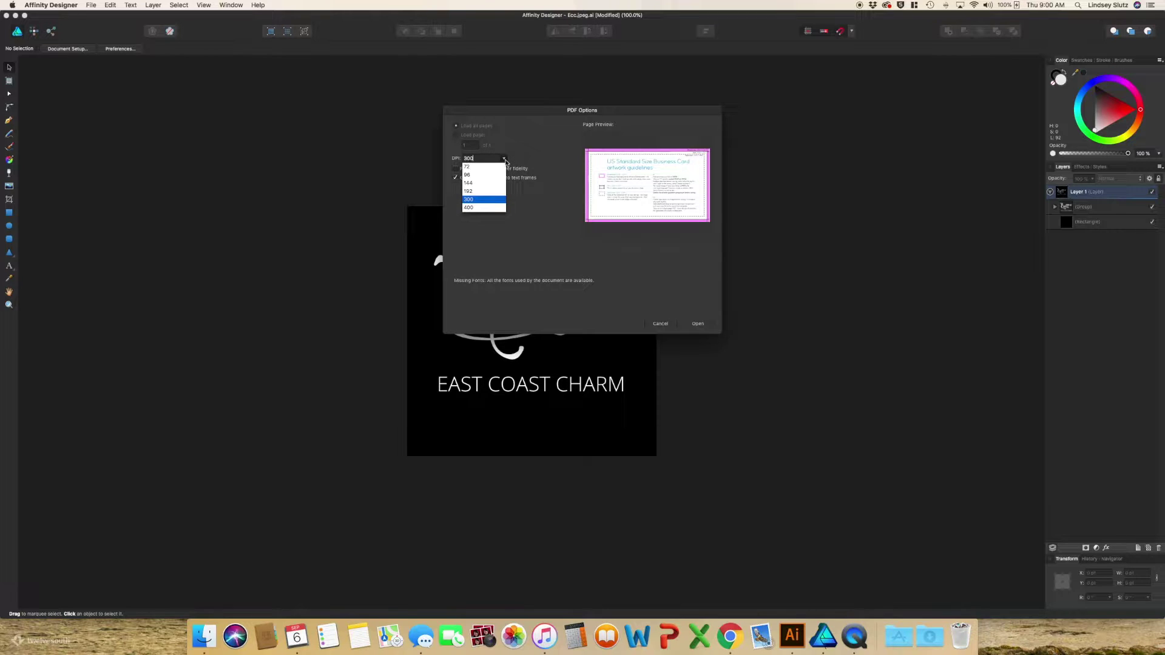
left_click(505, 159)
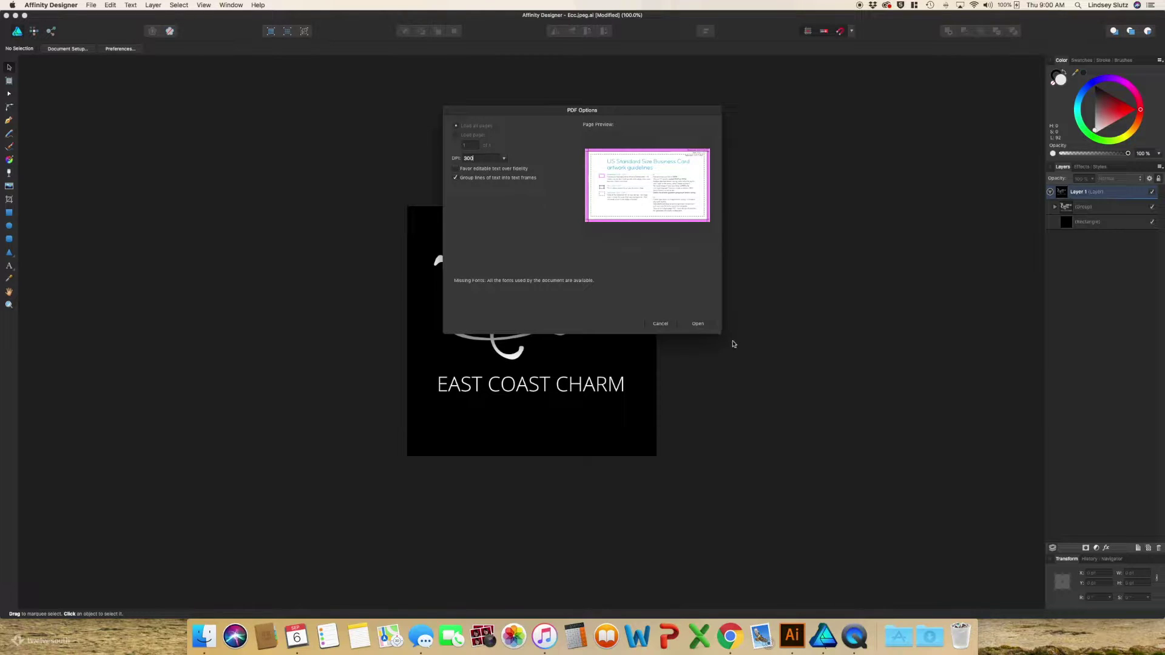
left_click(699, 326)
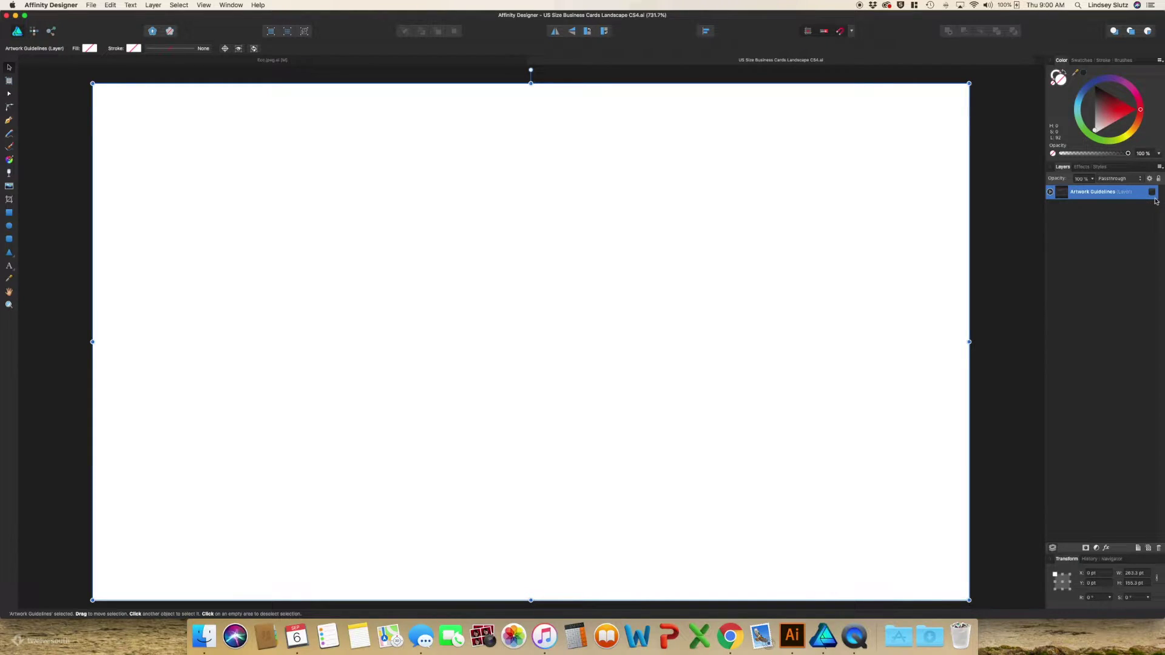
Step: Show the Artwork Guidelines layer and zoom out to see the bleed, trim and safe-area guides
left_click(1153, 193)
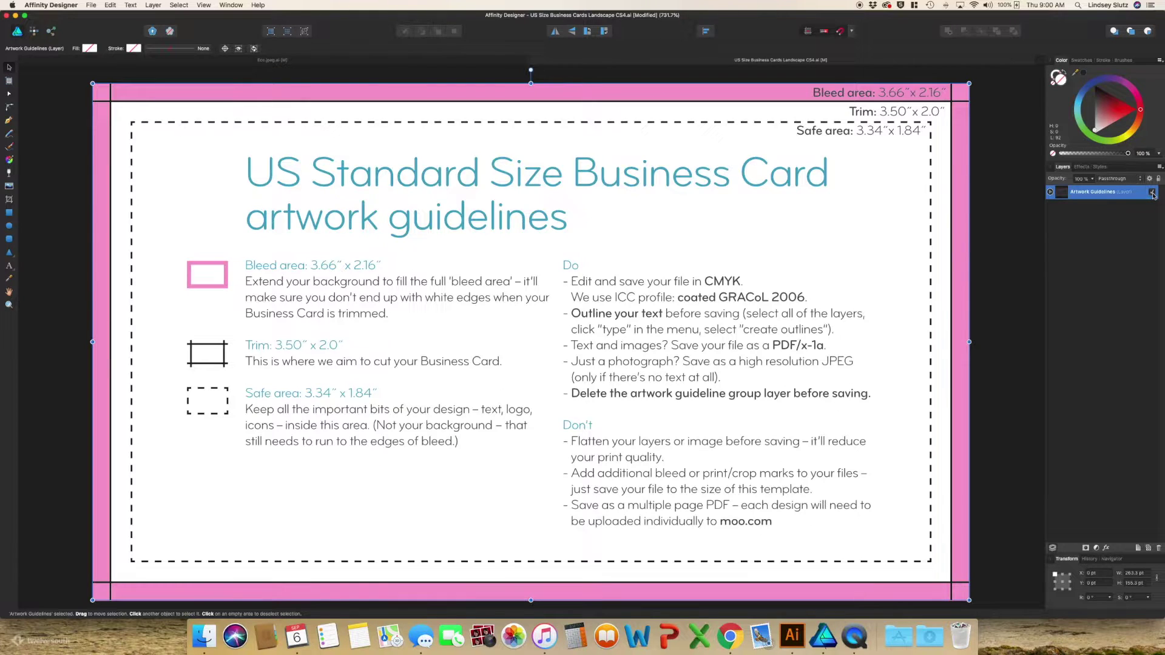
key("super+minus")
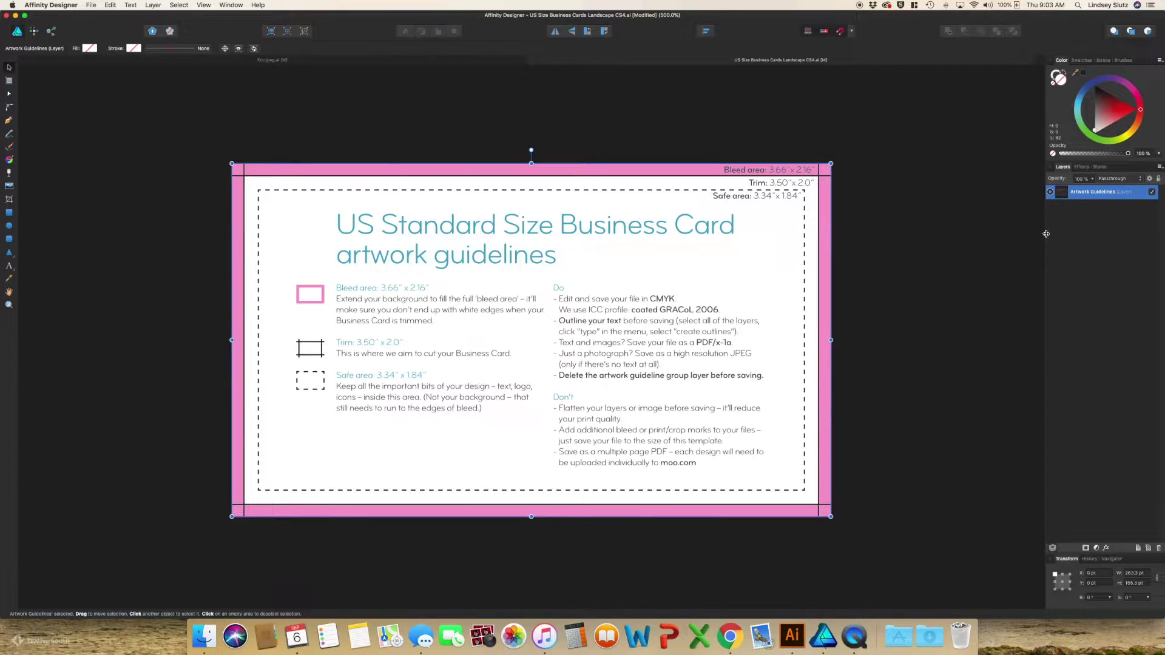
Step: Delete the US Standard Size Business Card heading and all the guideline text curves
left_click(1049, 192)
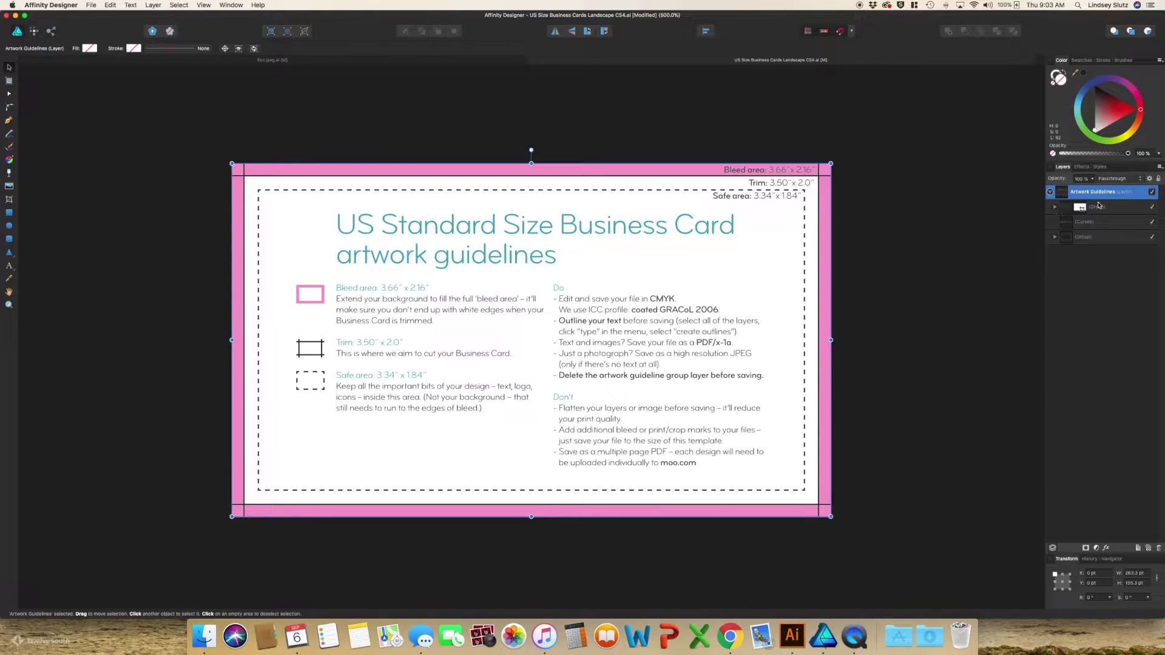
left_click(1056, 208)
left_click(734, 227)
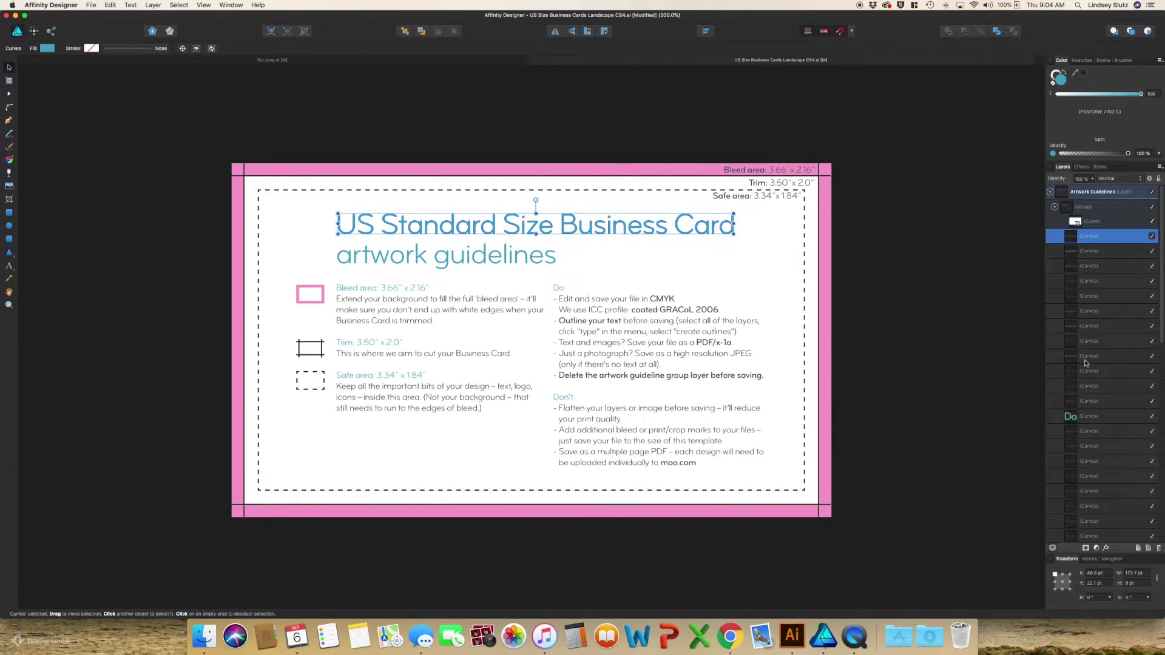
scroll(1086, 363, "down", 10)
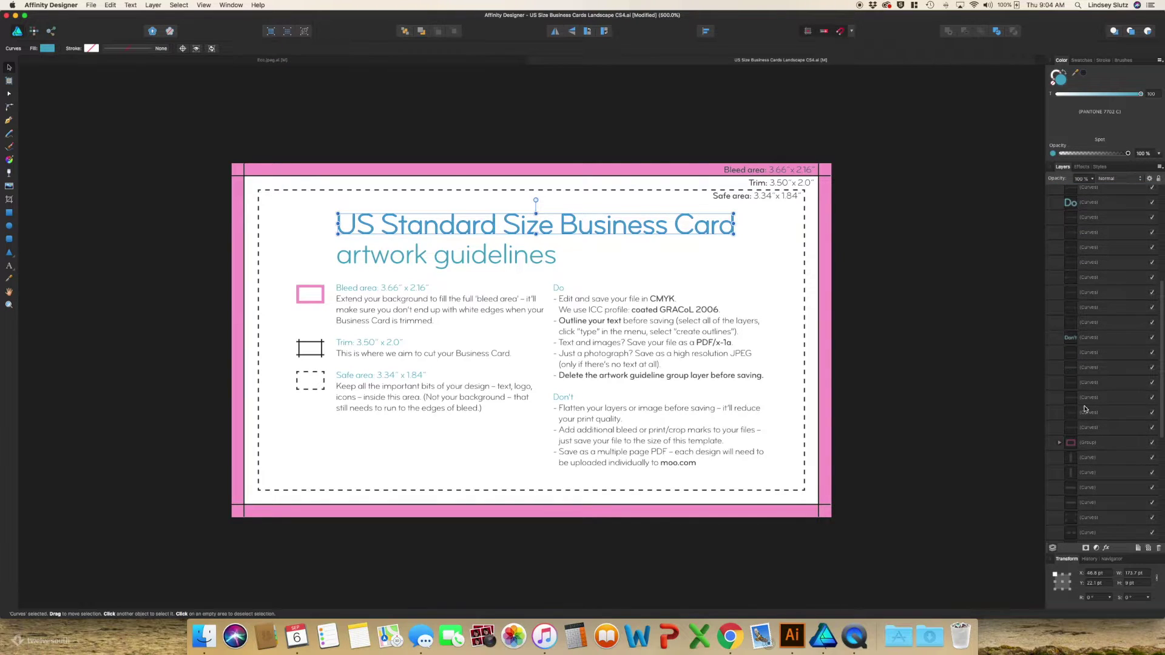
left_click(1089, 429, "shift")
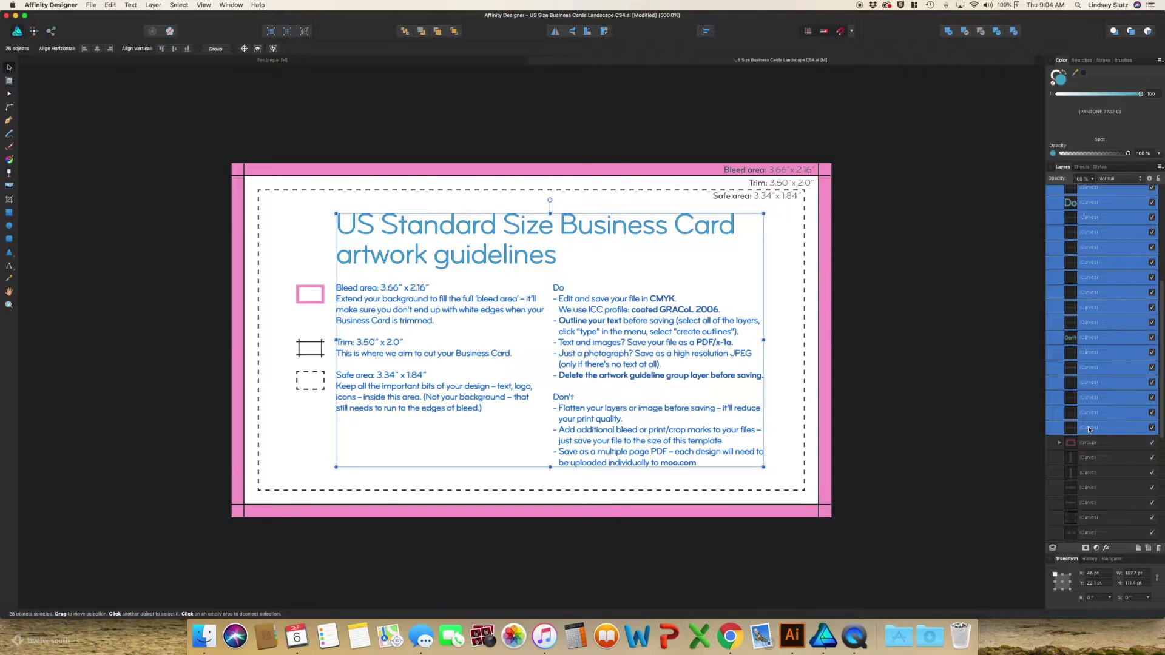
key("Delete")
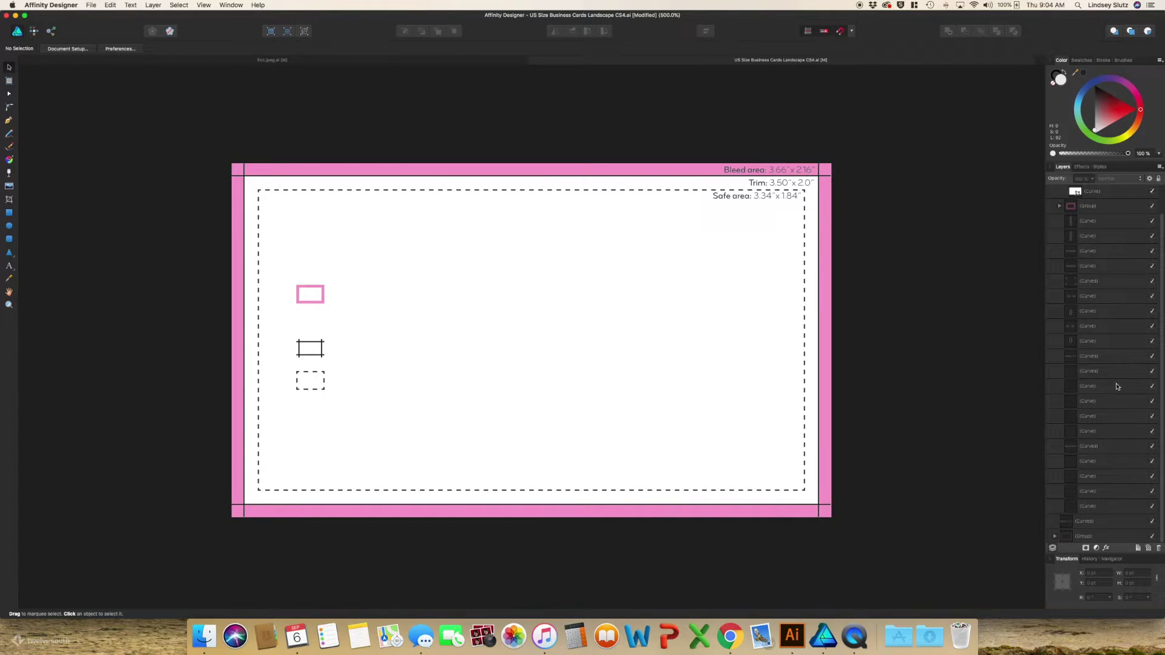
Step: Delete the group of three small legend rectangles from the guidelines
left_click(1108, 208)
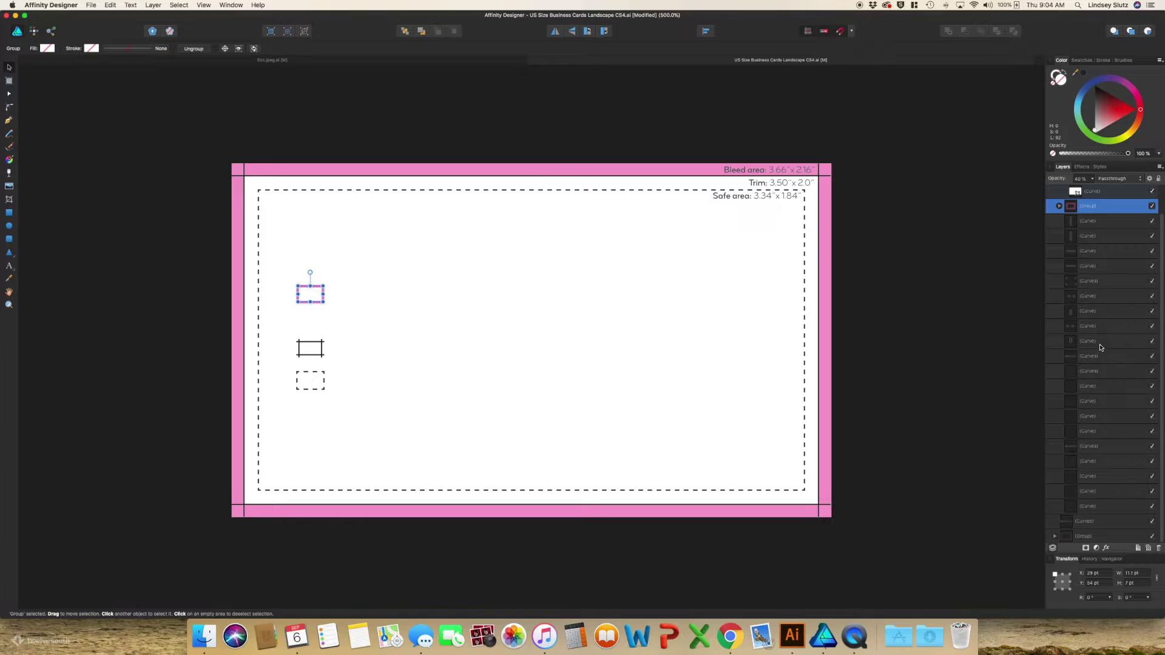
key("Delete")
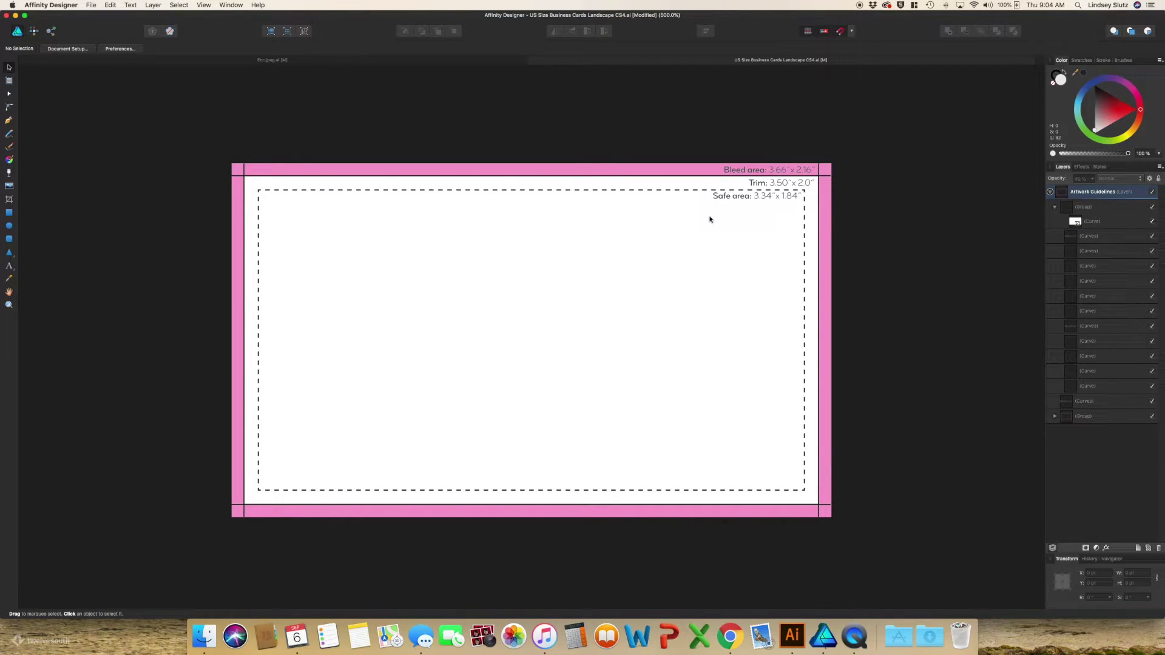
left_click(1054, 207)
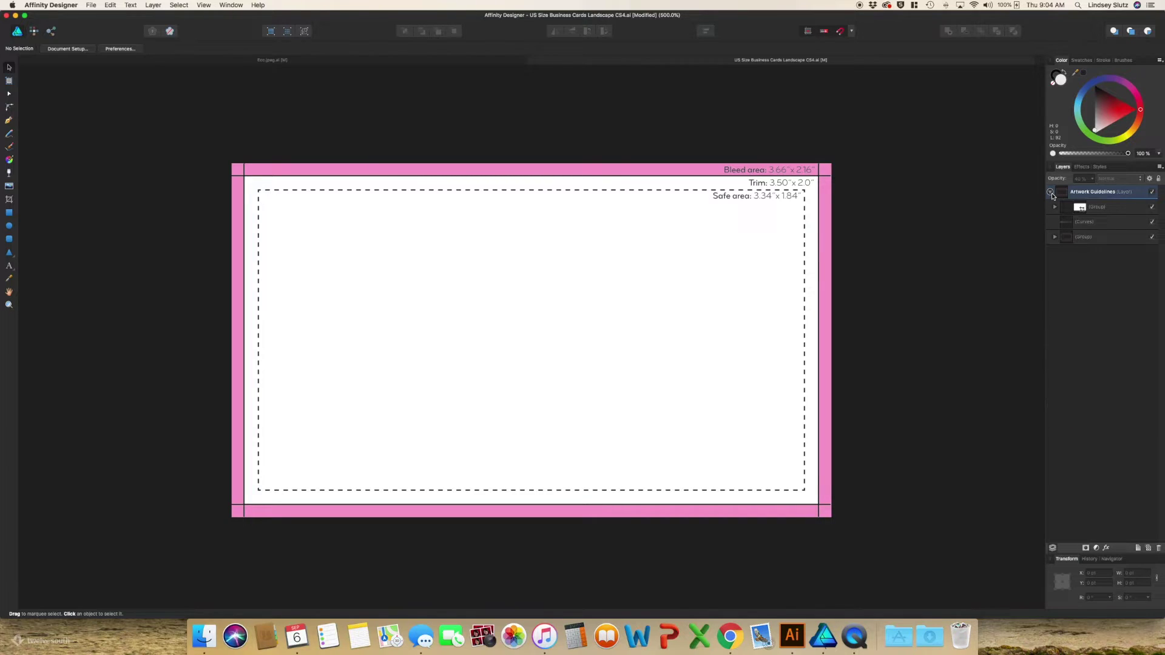
Step: Add a new layer named 'Design - Back' below Artwork Guidelines
left_click(1051, 193)
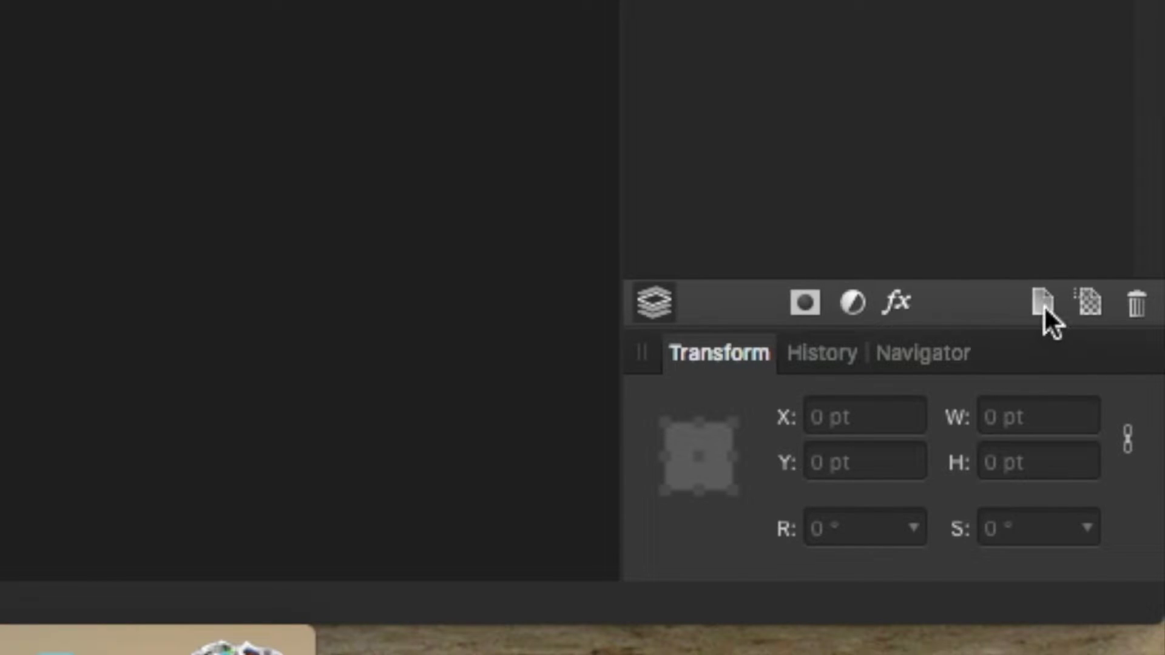
left_click(1043, 307)
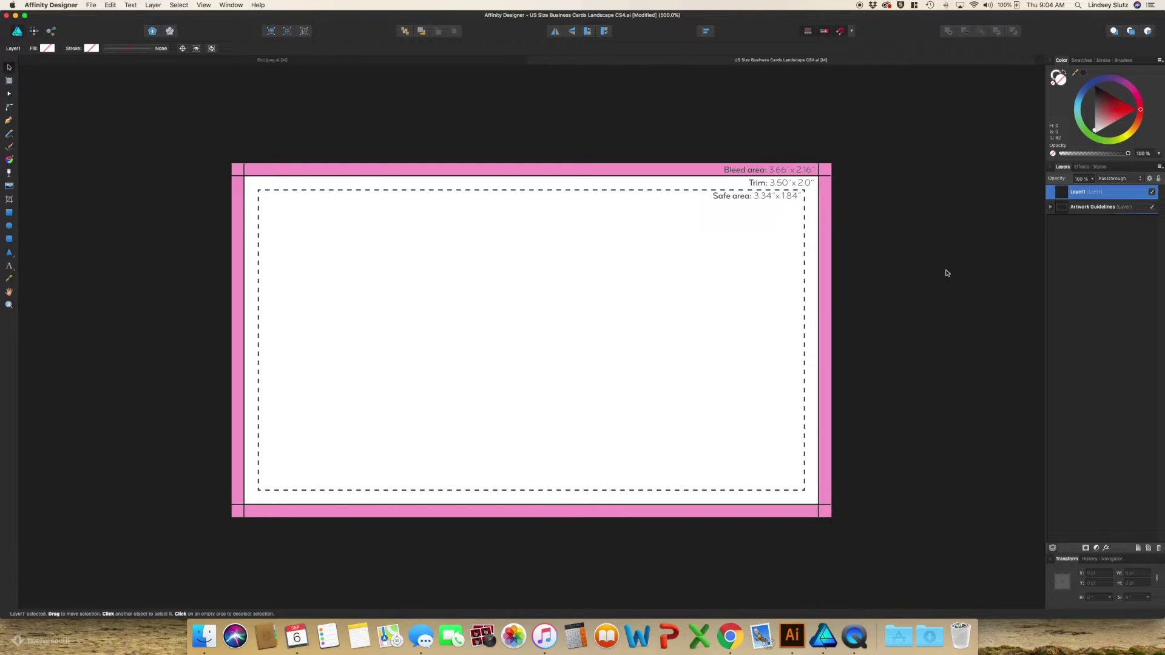
left_click_drag(1105, 195, 1113, 223)
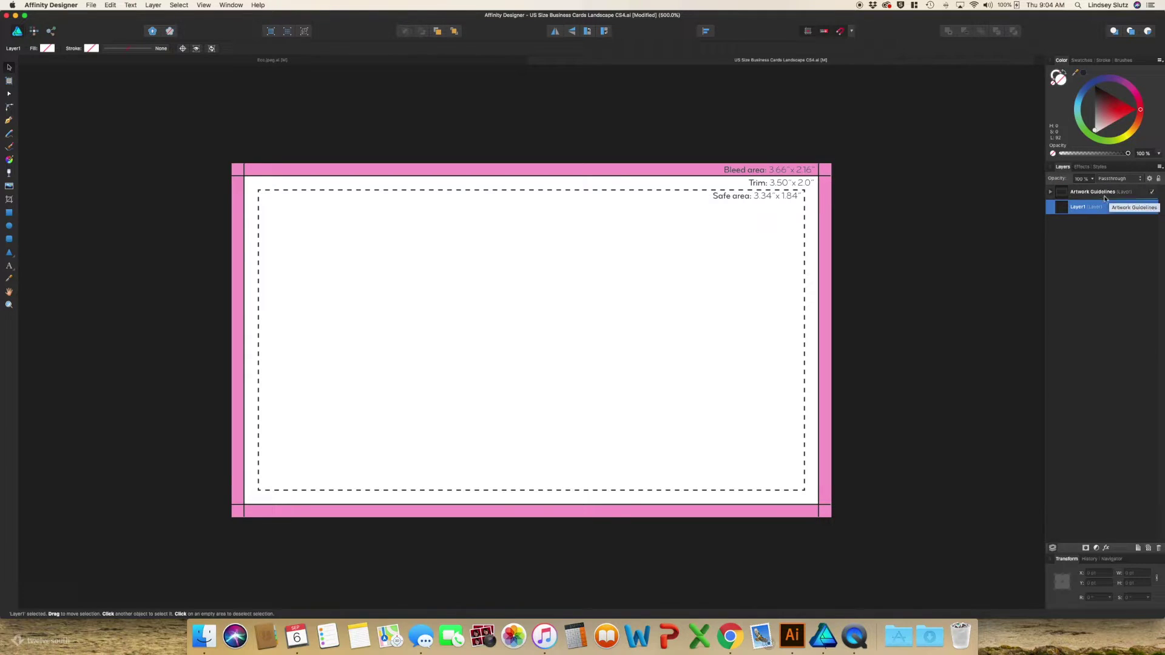
double_click(1079, 207)
type("D")
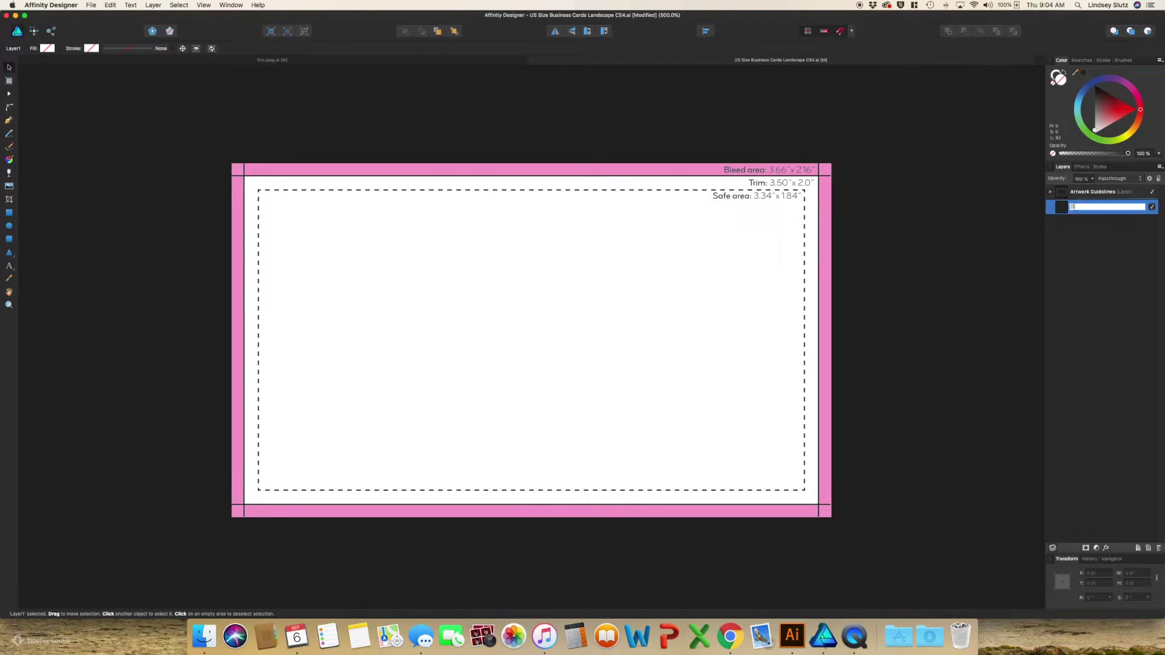
type("esign - Back")
key("Return")
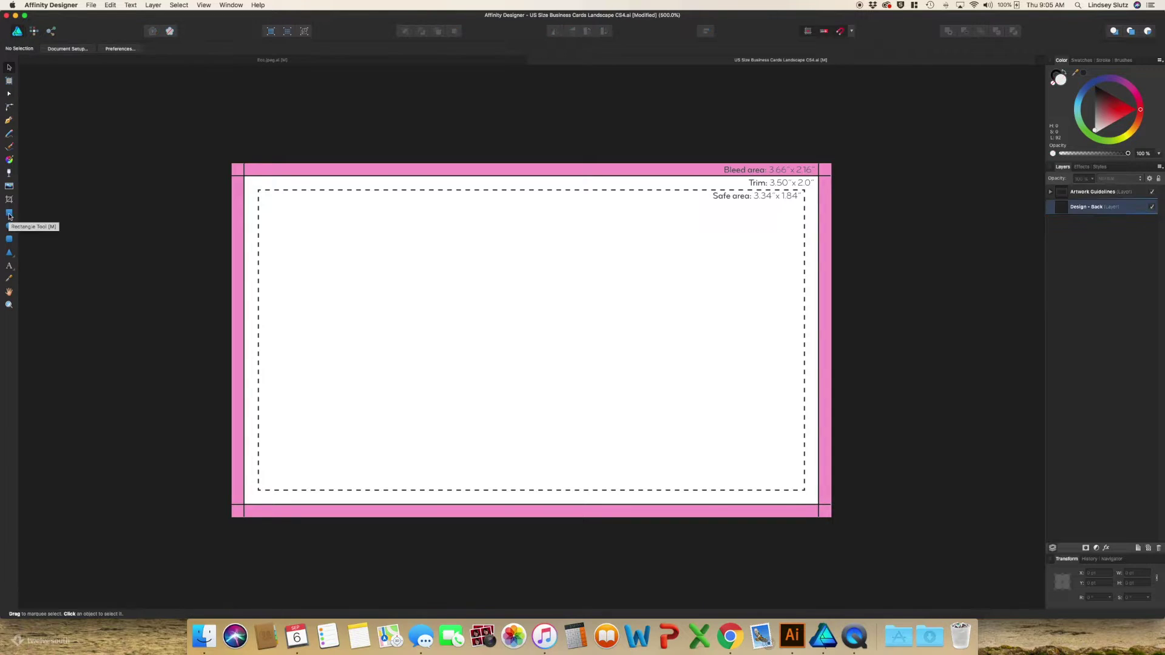
Step: Draw a blue-filled rectangle covering the entire card bleed
left_click(9, 212)
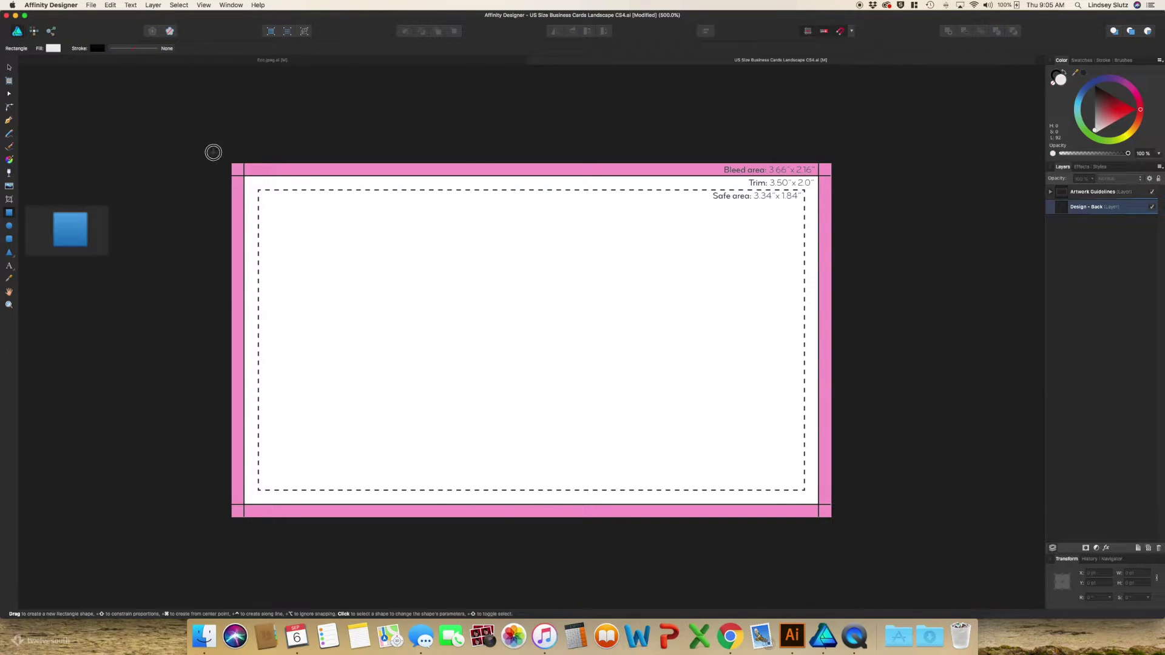
left_click_drag(207, 147, 846, 530)
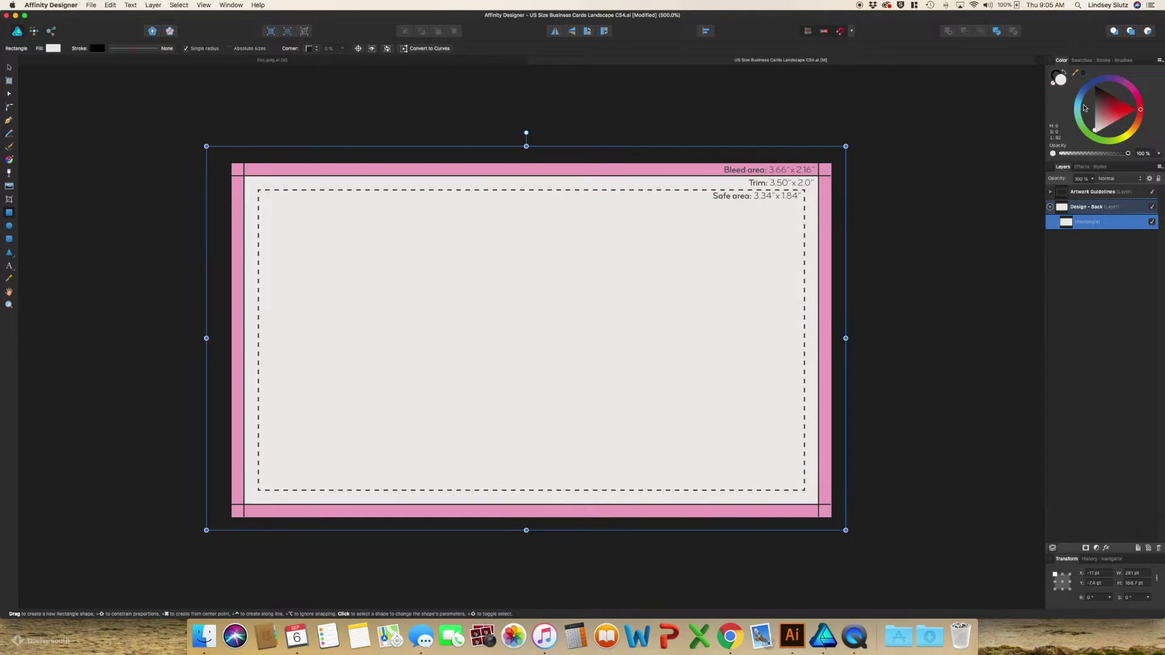
left_click(1053, 85)
left_click(1054, 77)
left_click(1080, 95)
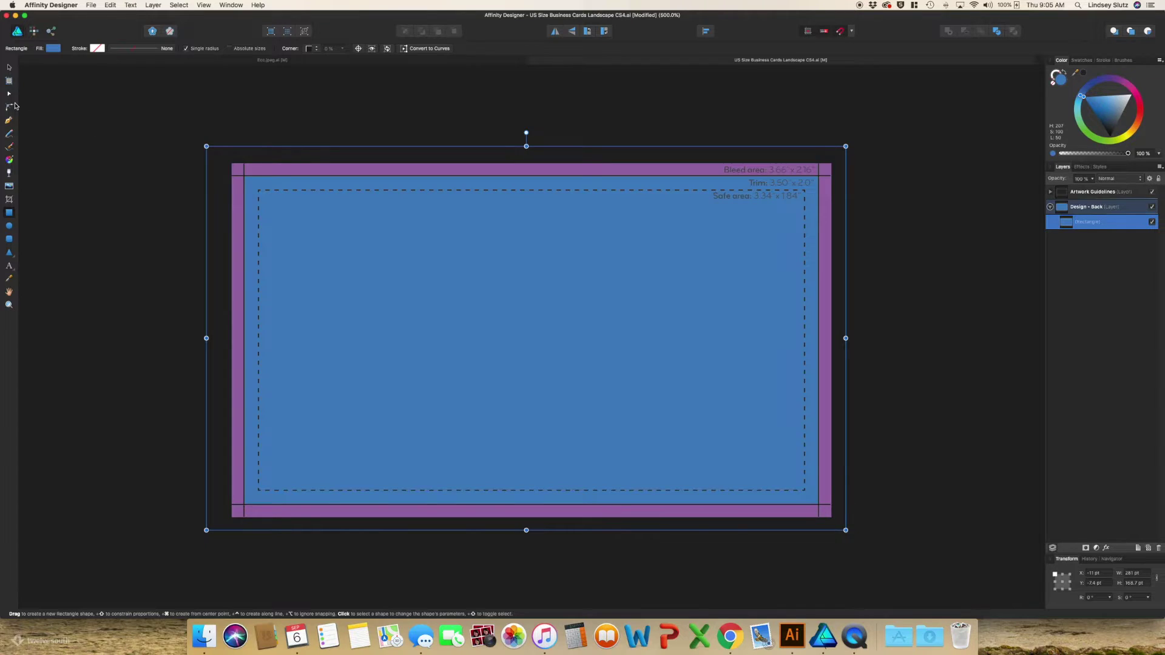
Step: Fill the back rectangle with the sketchybutterfly-01.jpg bitmap pattern, scaled to suit the card
left_click(9, 160)
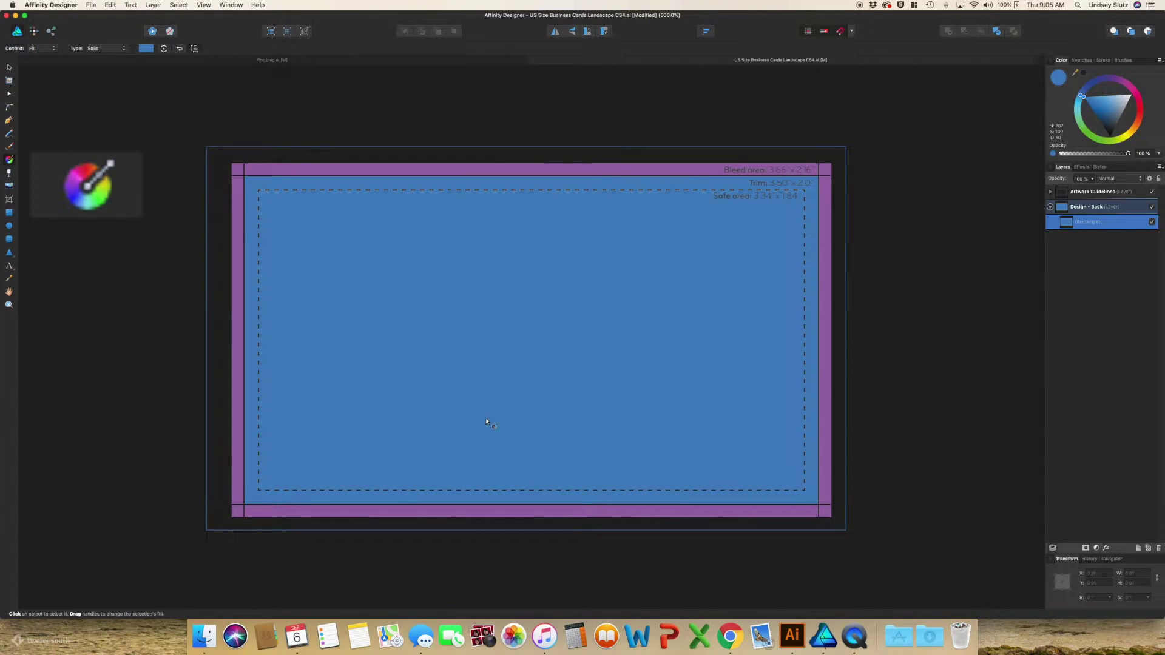
left_click_drag(497, 423, 594, 295)
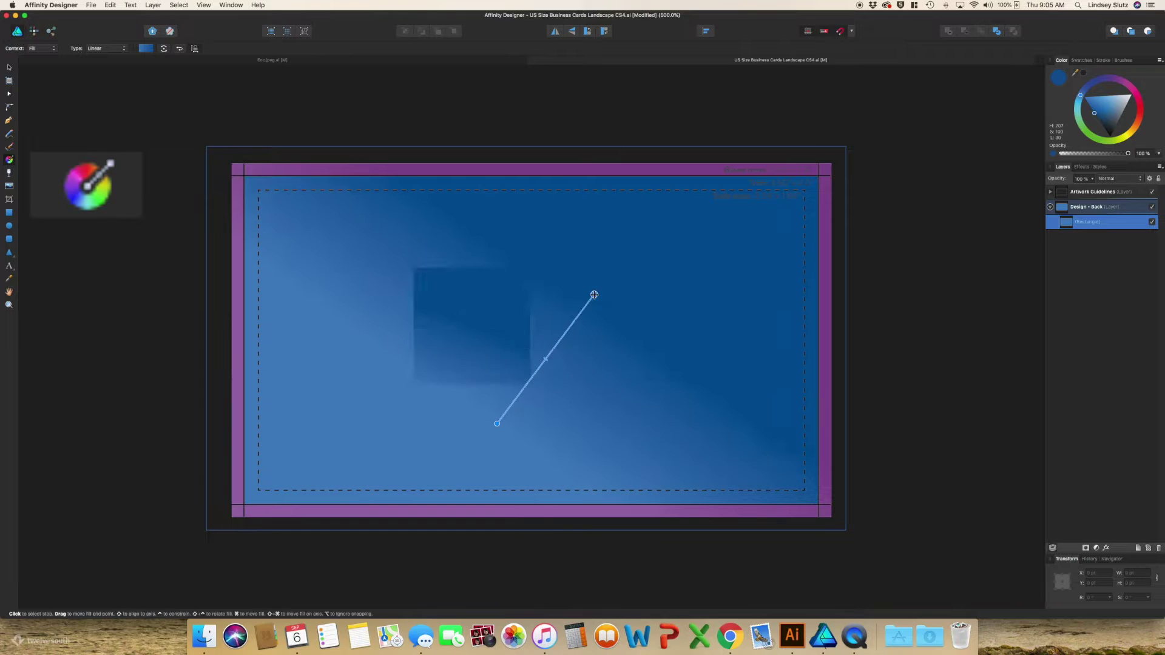
left_click(106, 51)
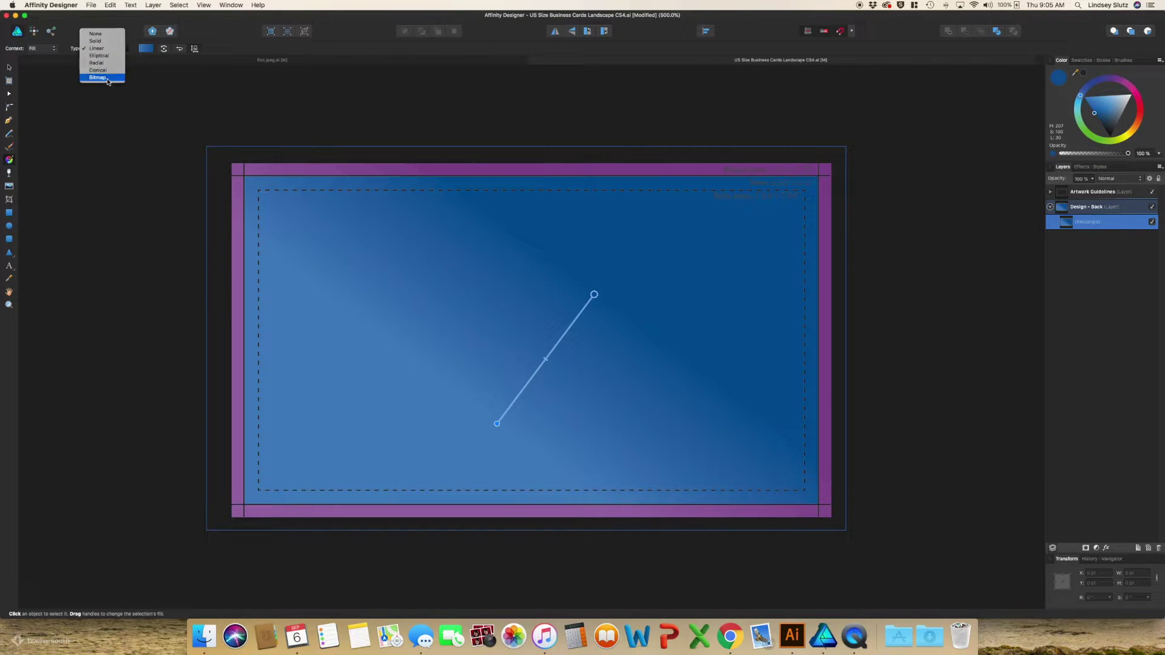
left_click(97, 78)
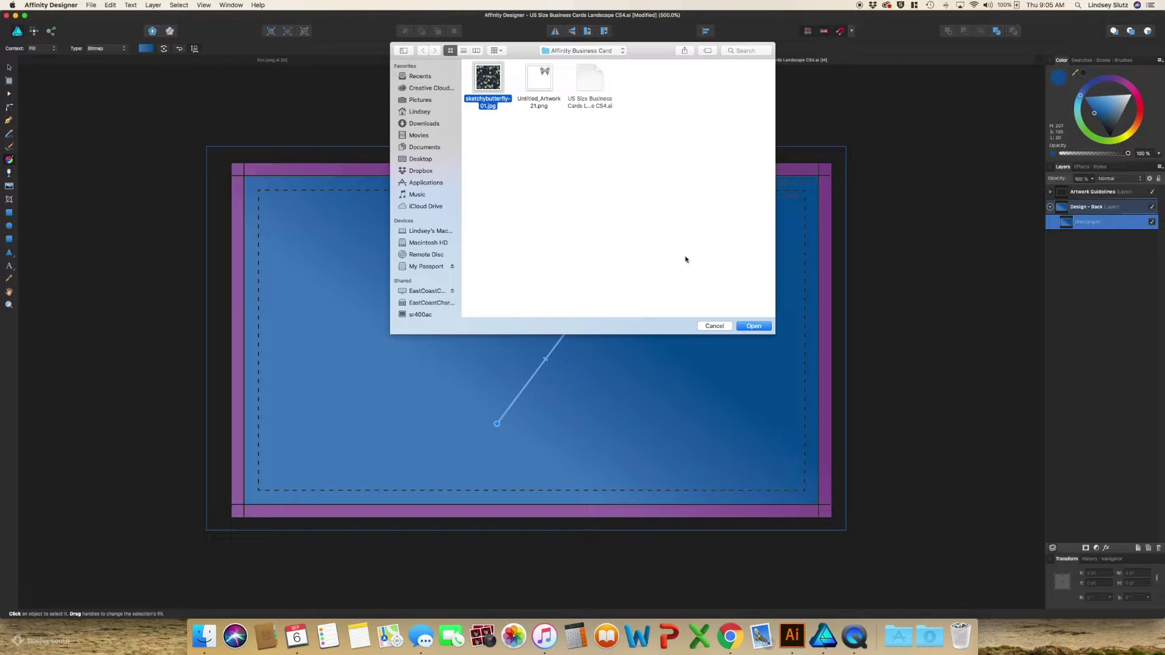
left_click(752, 326)
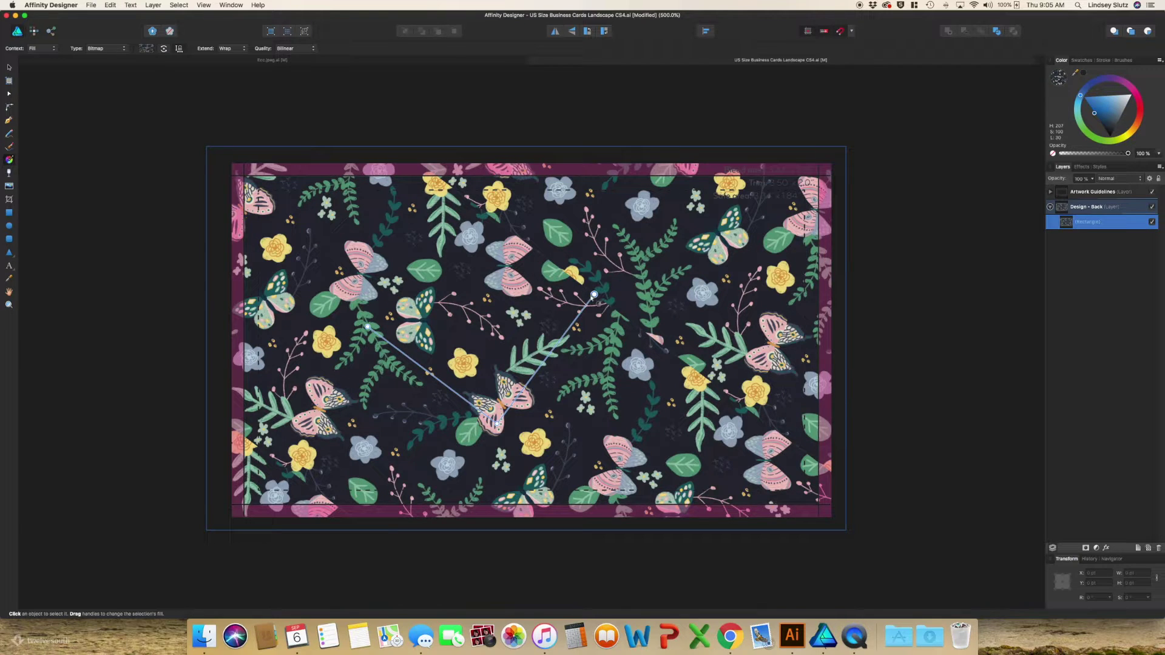
left_click_drag(594, 295, 504, 575)
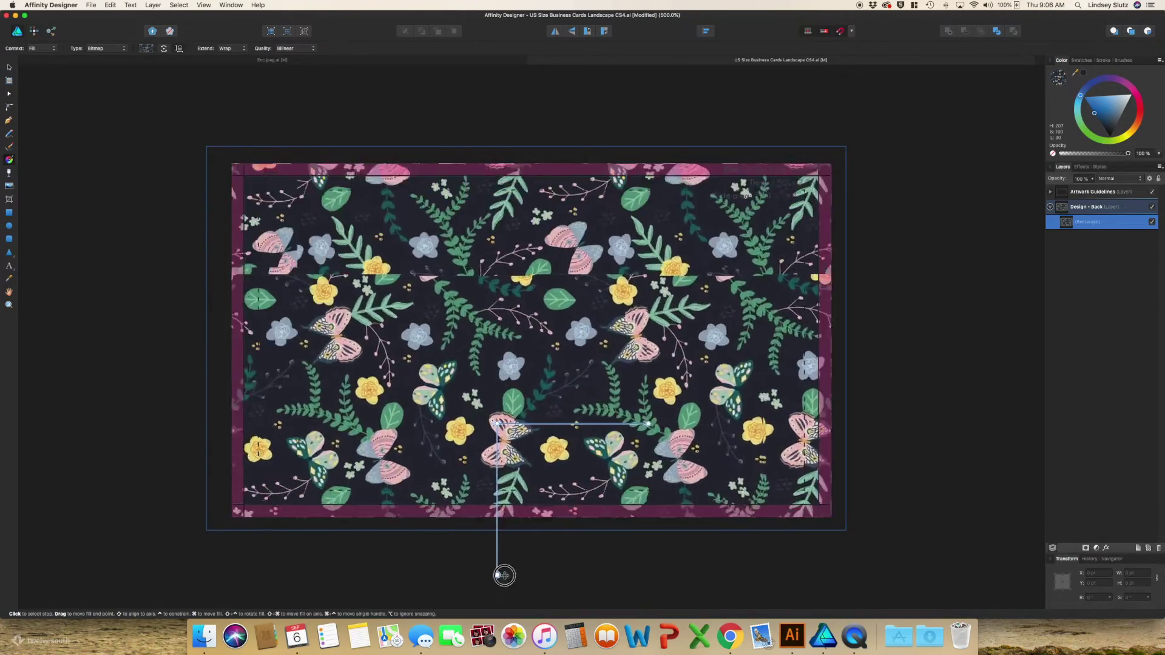
key("super+z")
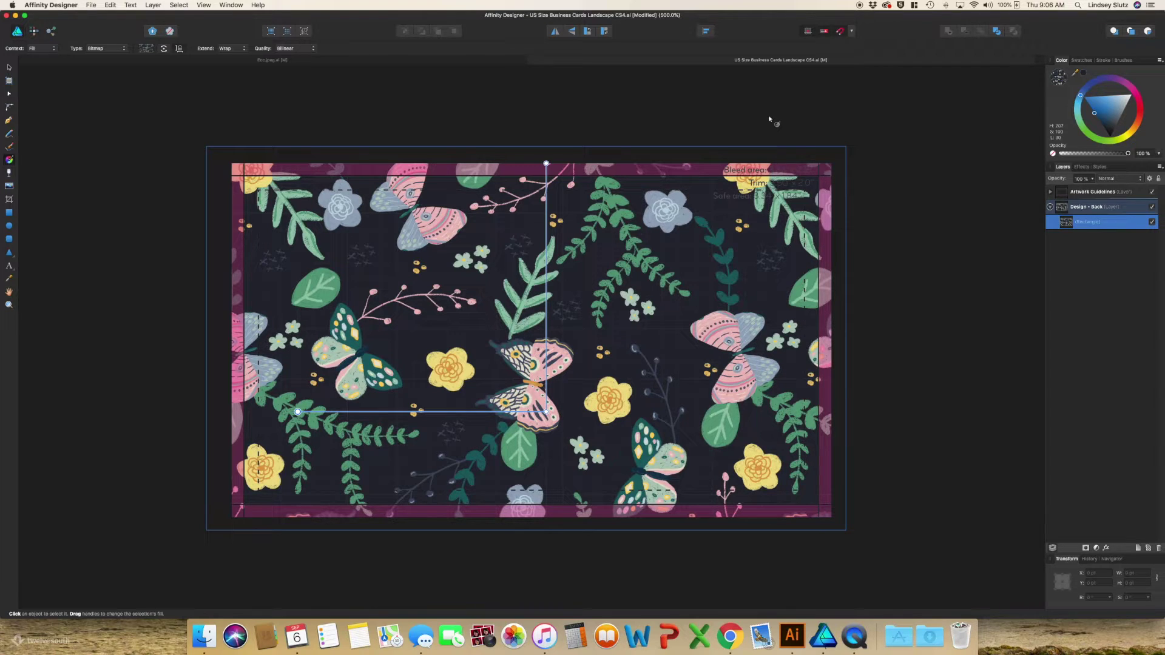
left_click(9, 227)
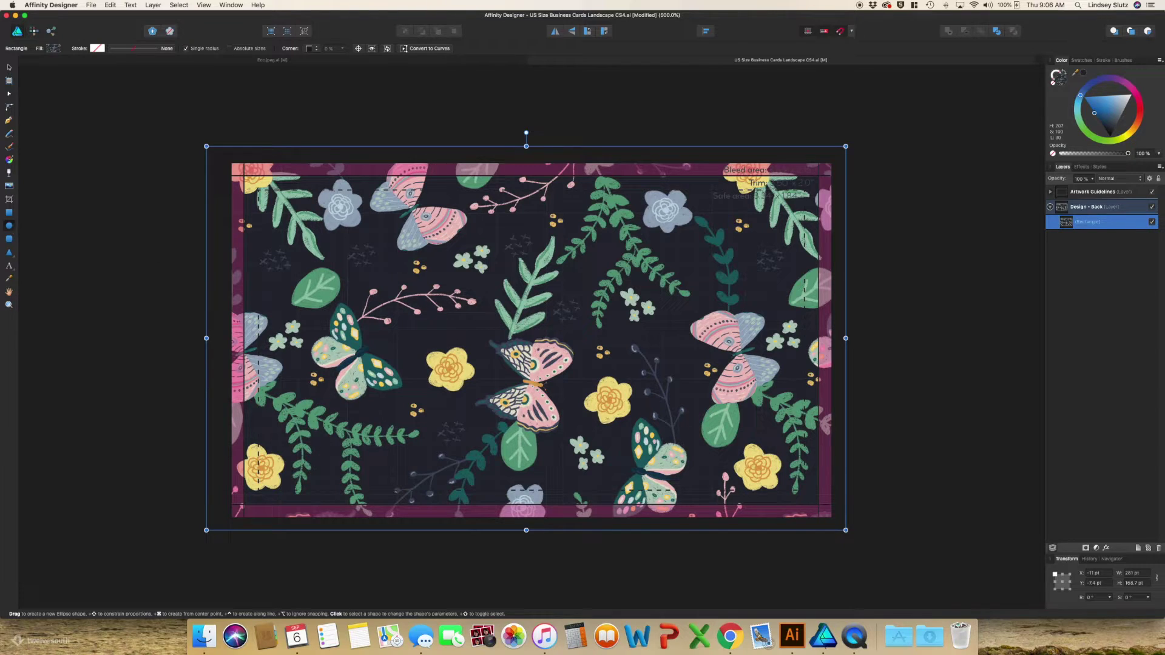
Step: Draw a circle mid-card, colour it pink with the eyedropper, and centre it horizontally
left_click_drag(449, 216, 703, 463)
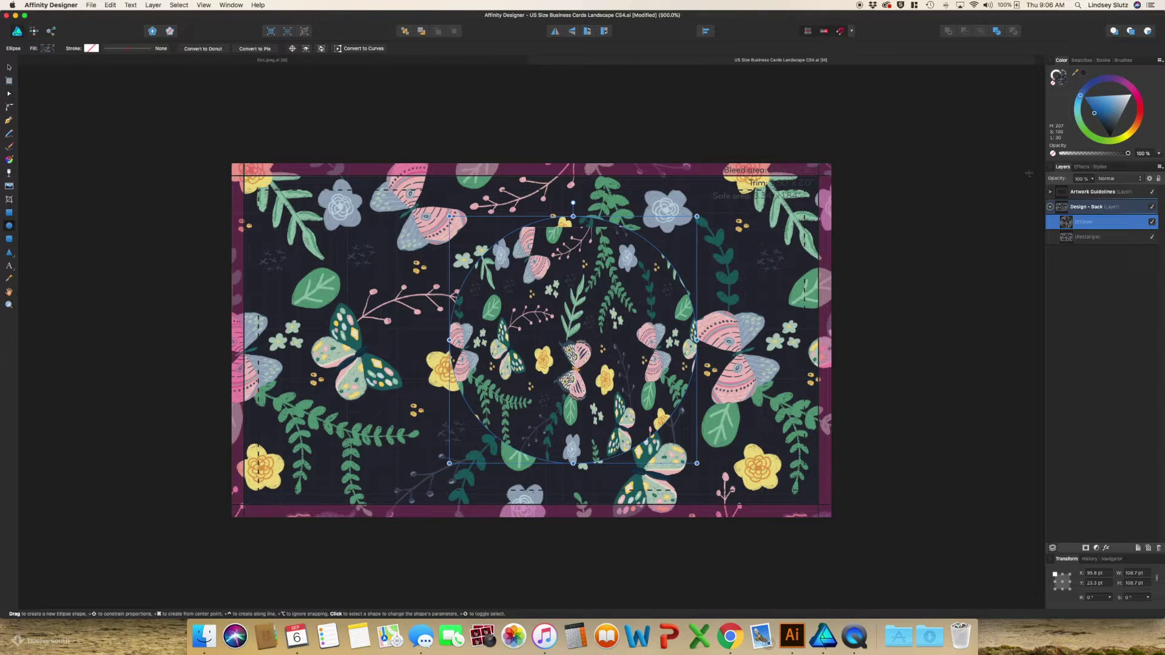
left_click_drag(1075, 72, 730, 331)
left_click(709, 32)
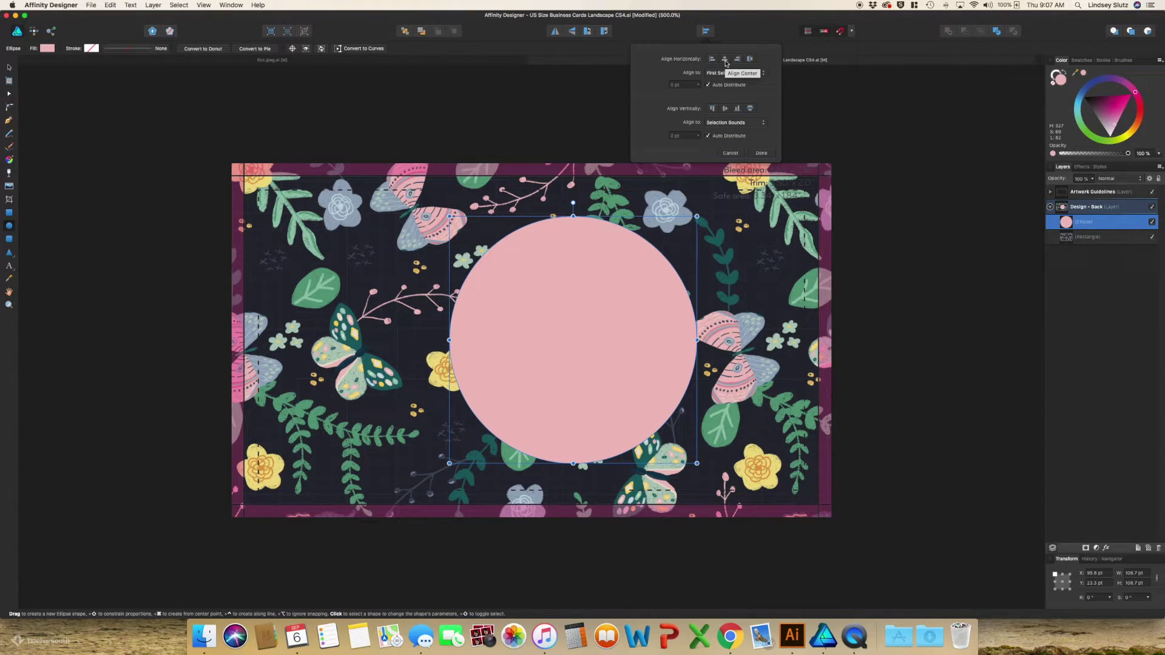
left_click(725, 59)
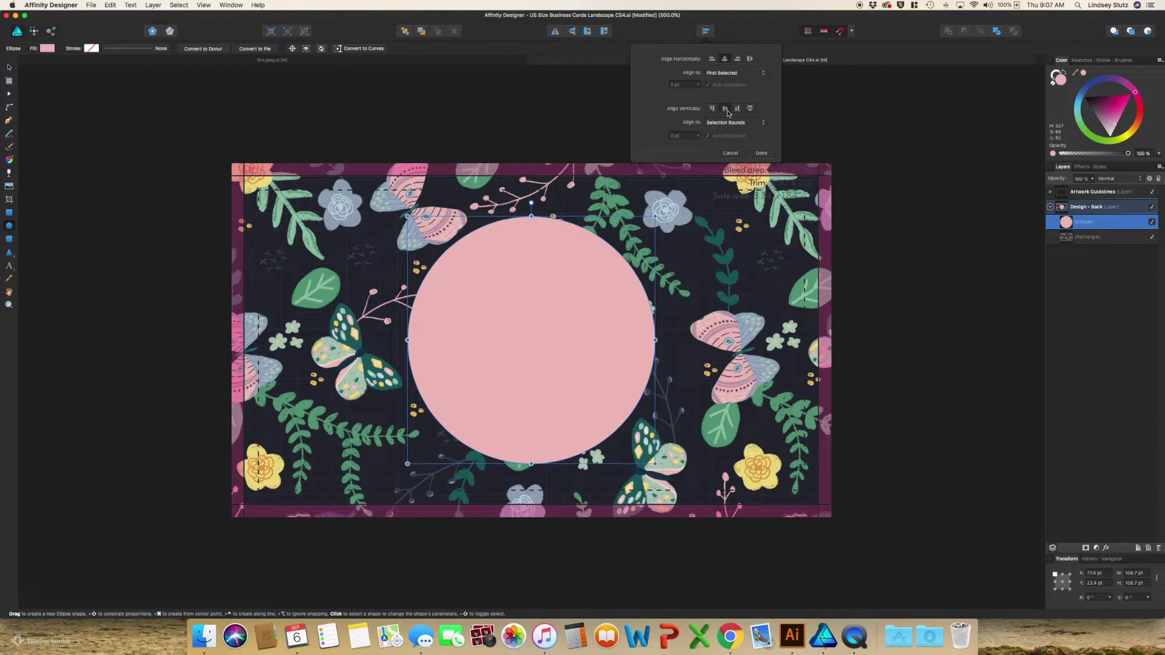
Step: Copy the East Coast Charm logo group into the card, shrinking it over the pink circle
left_click(188, 63)
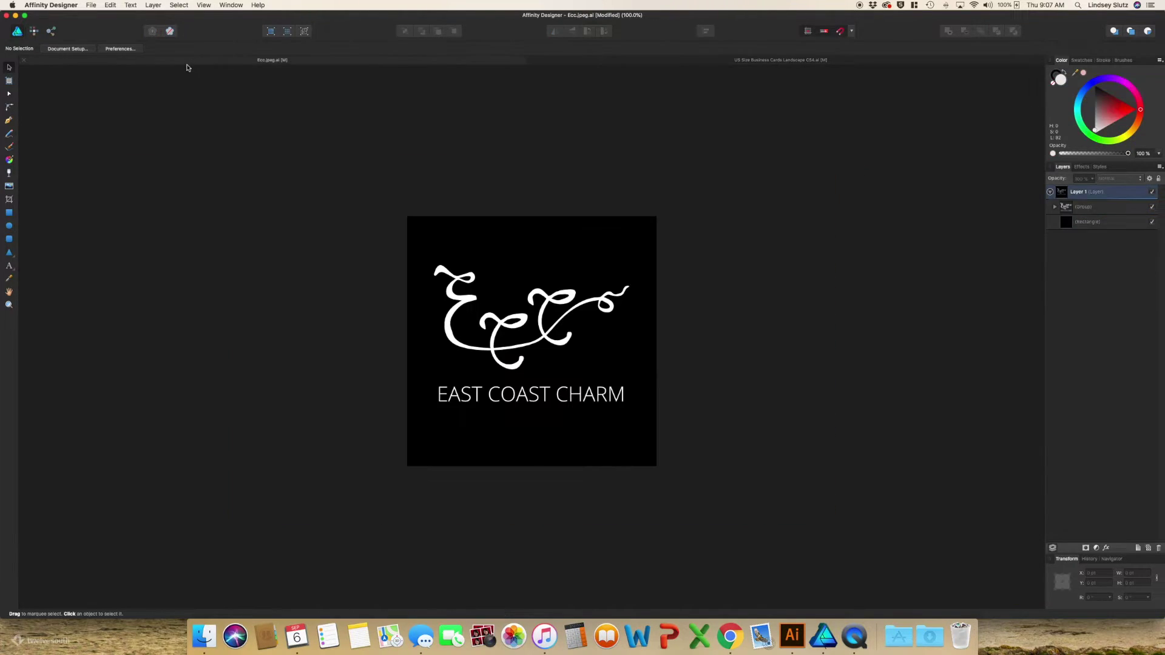
left_click(552, 346)
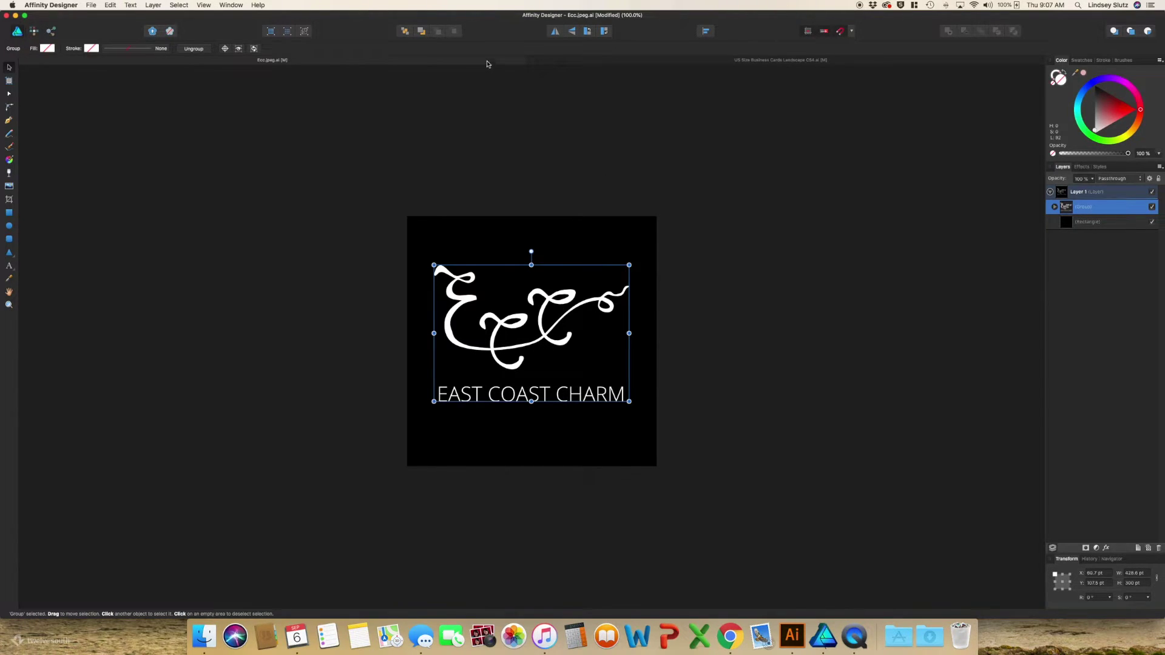
left_click_drag(487, 63, 512, 290)
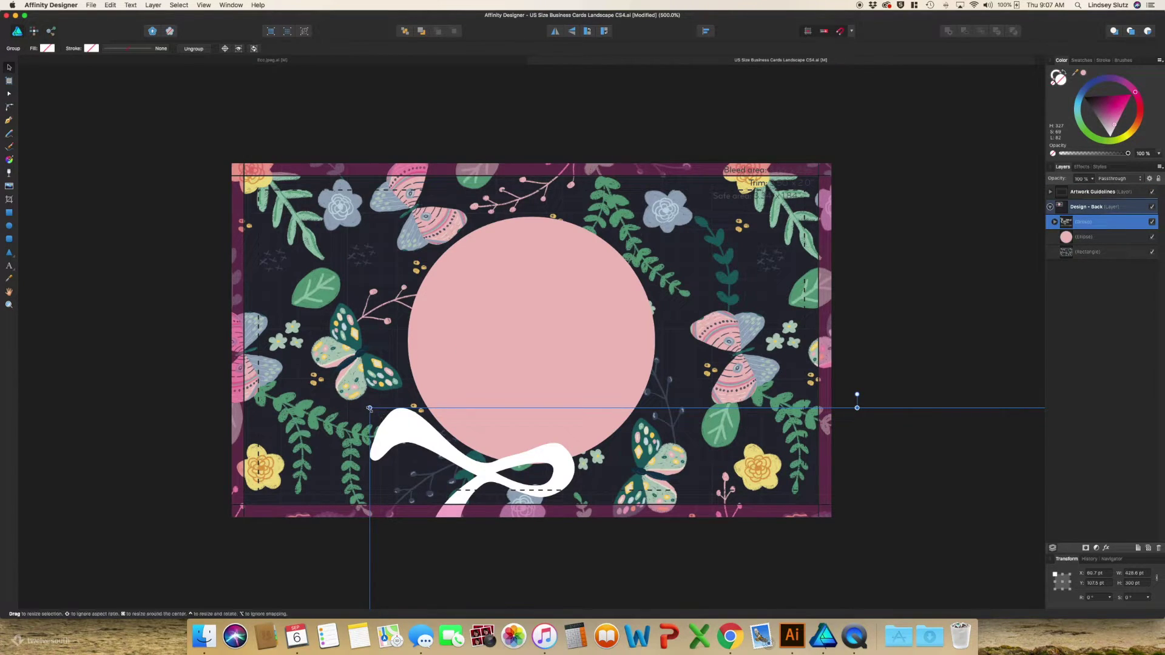
left_click_drag(371, 409, 594, 540)
left_click_drag(662, 591, 728, 503)
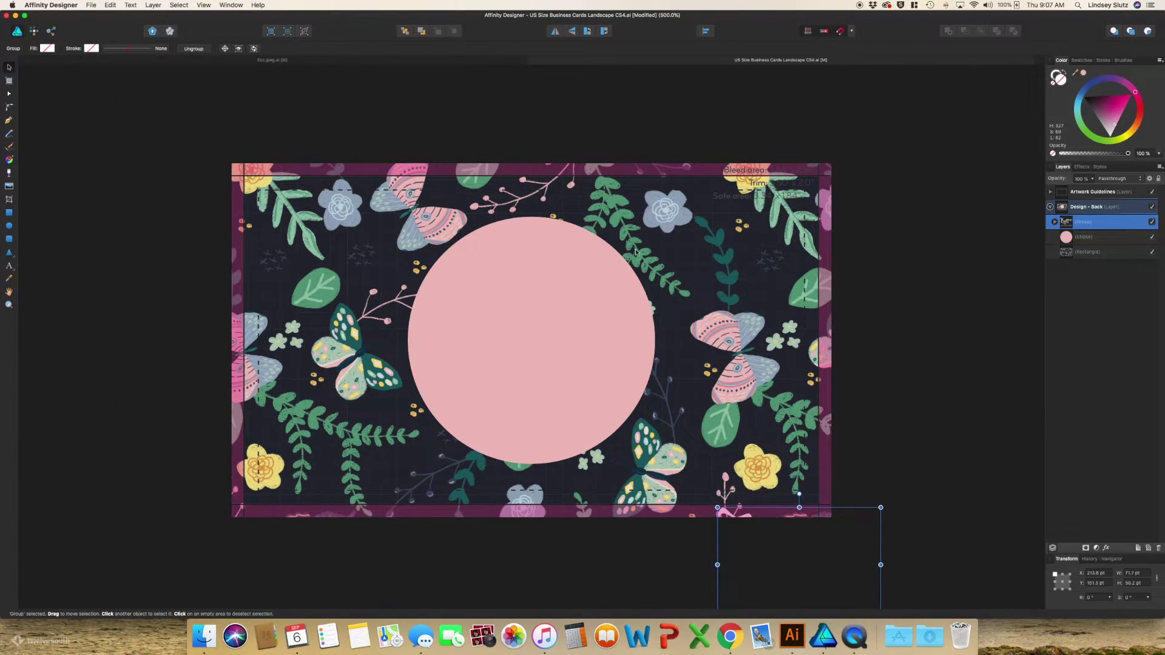
Step: Centre the logo horizontally and vertically, enlarging it slightly to fill the pink circle
left_click(706, 31)
left_click(725, 60)
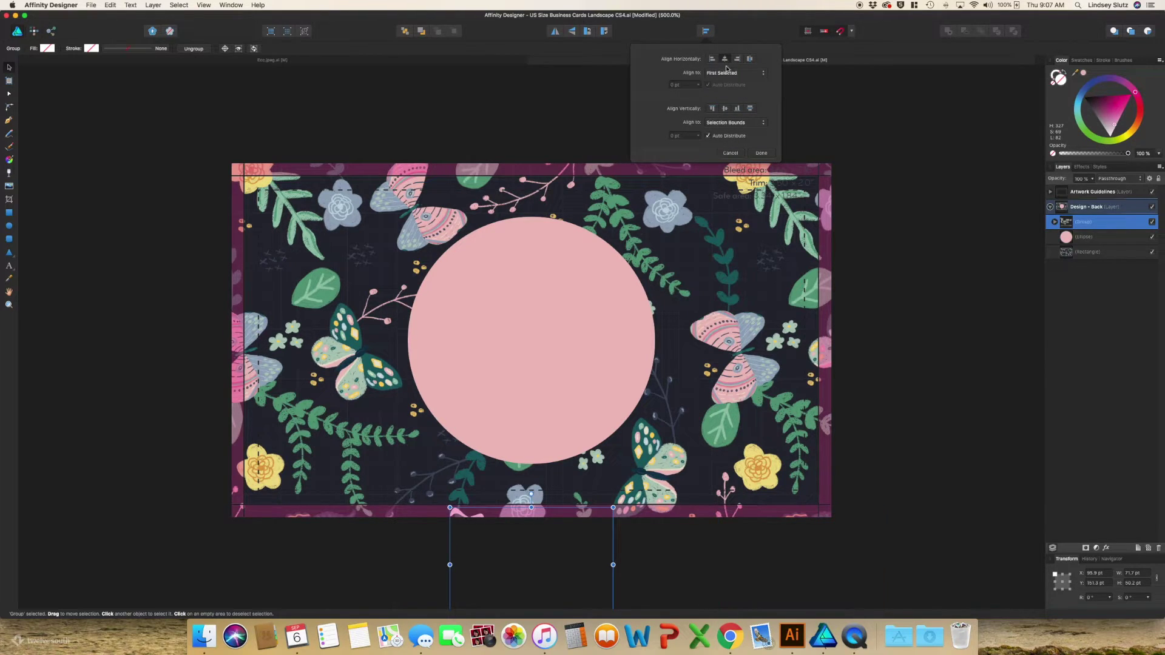
left_click(726, 109)
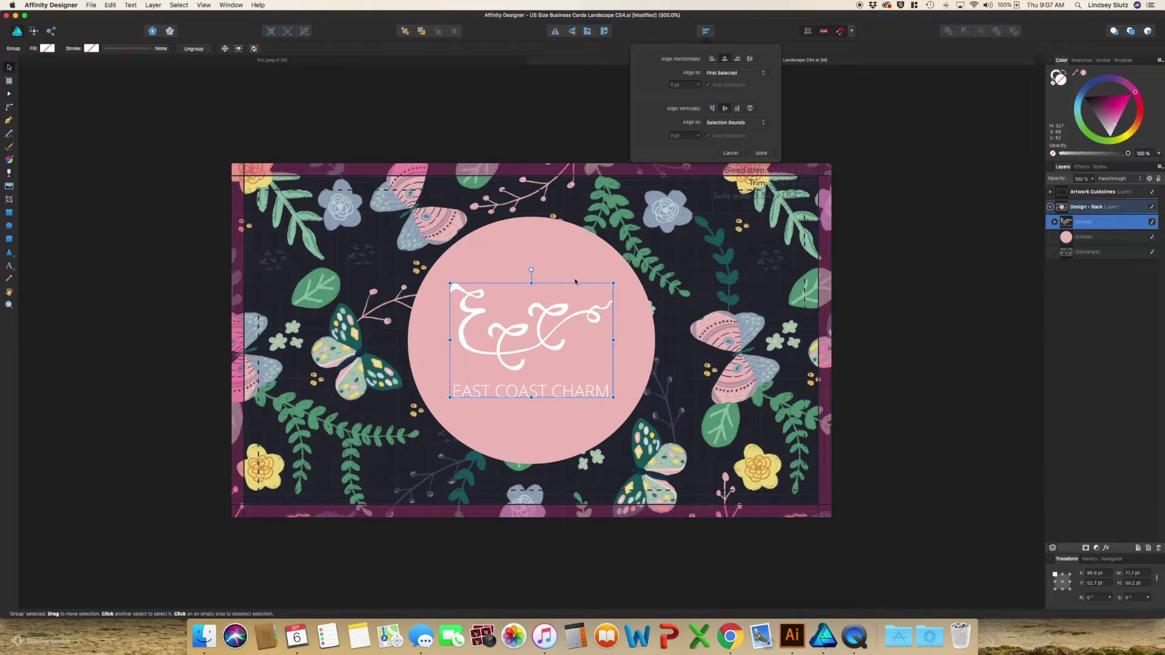
left_click_drag(613, 283, 638, 266)
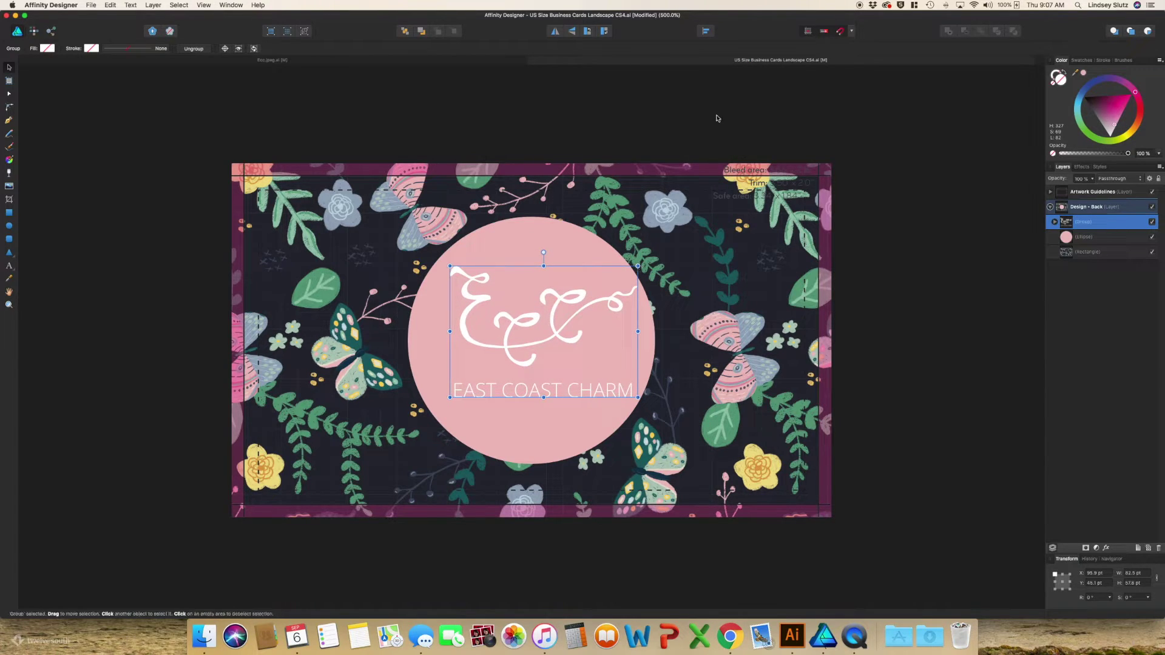
left_click(705, 31)
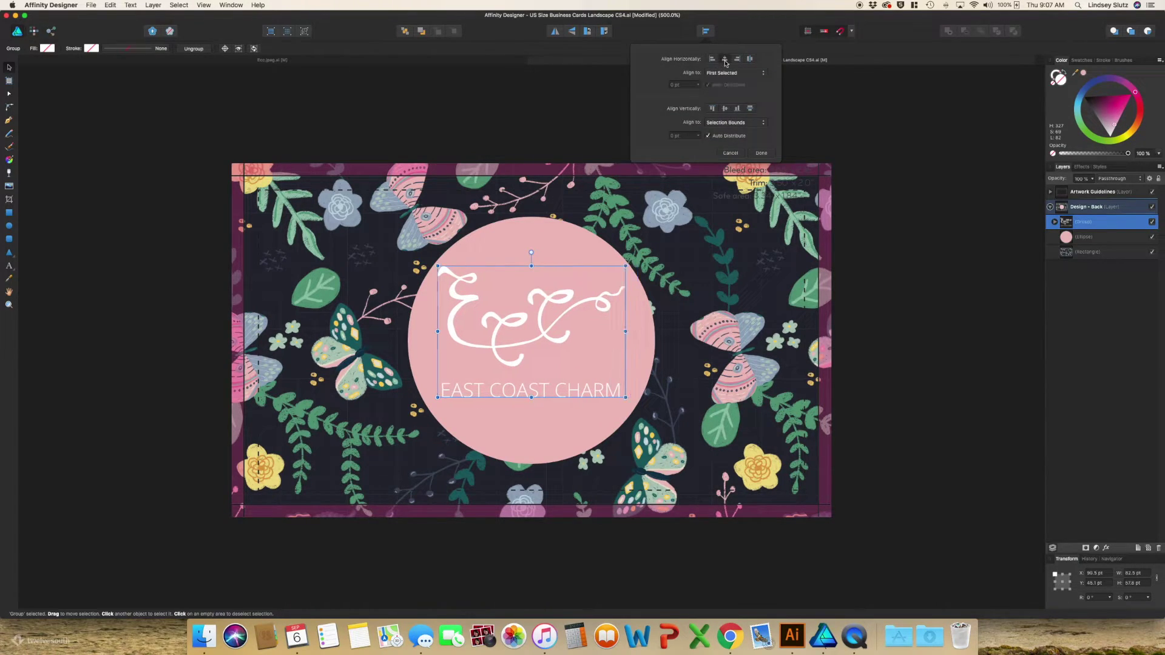
left_click(725, 108)
left_click(909, 208)
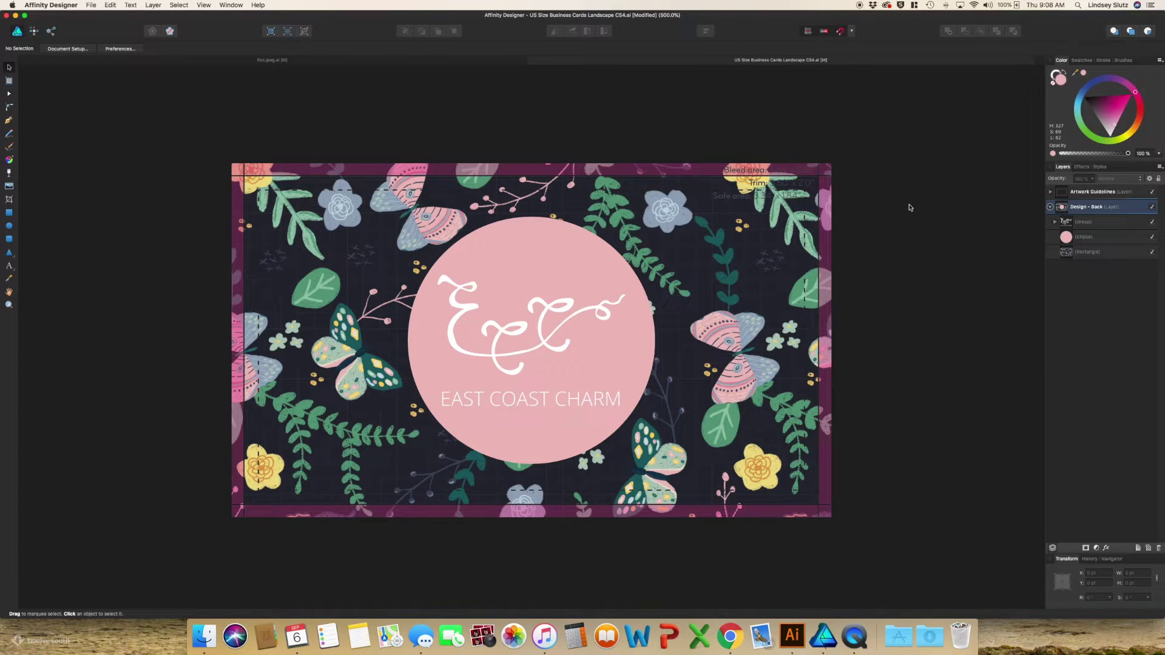
Step: Collapse the Design - Back layer in the Layers panel
left_click(1051, 207)
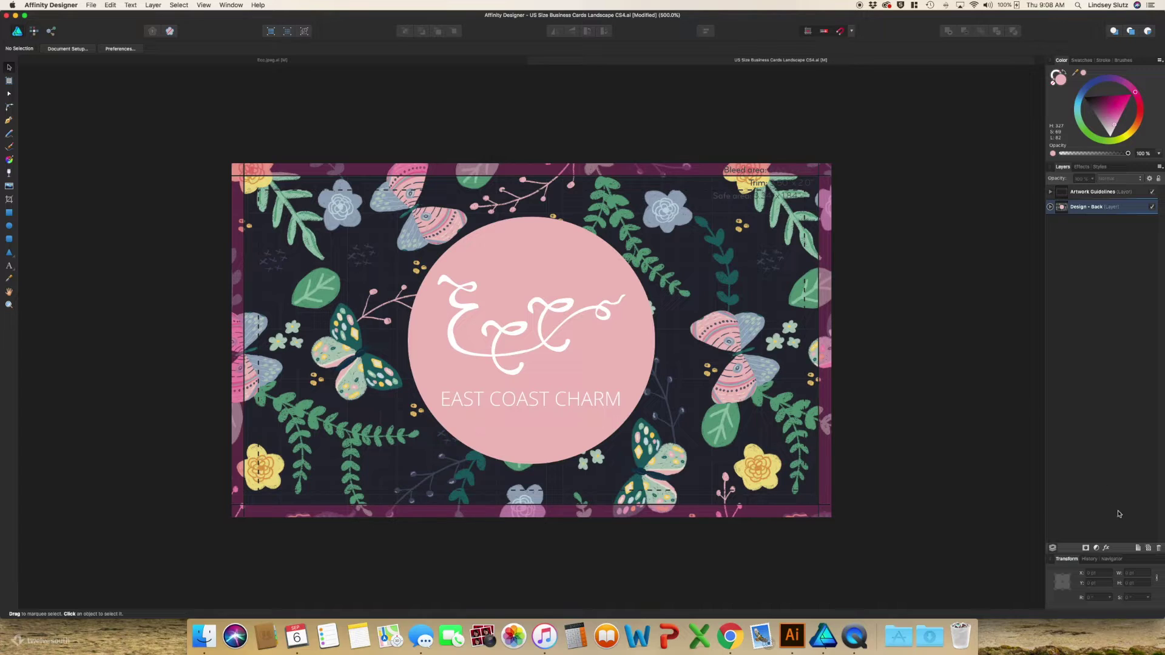
Step: Add a layer named 'Design - Front' and hide the back design's artwork
left_click(1139, 549)
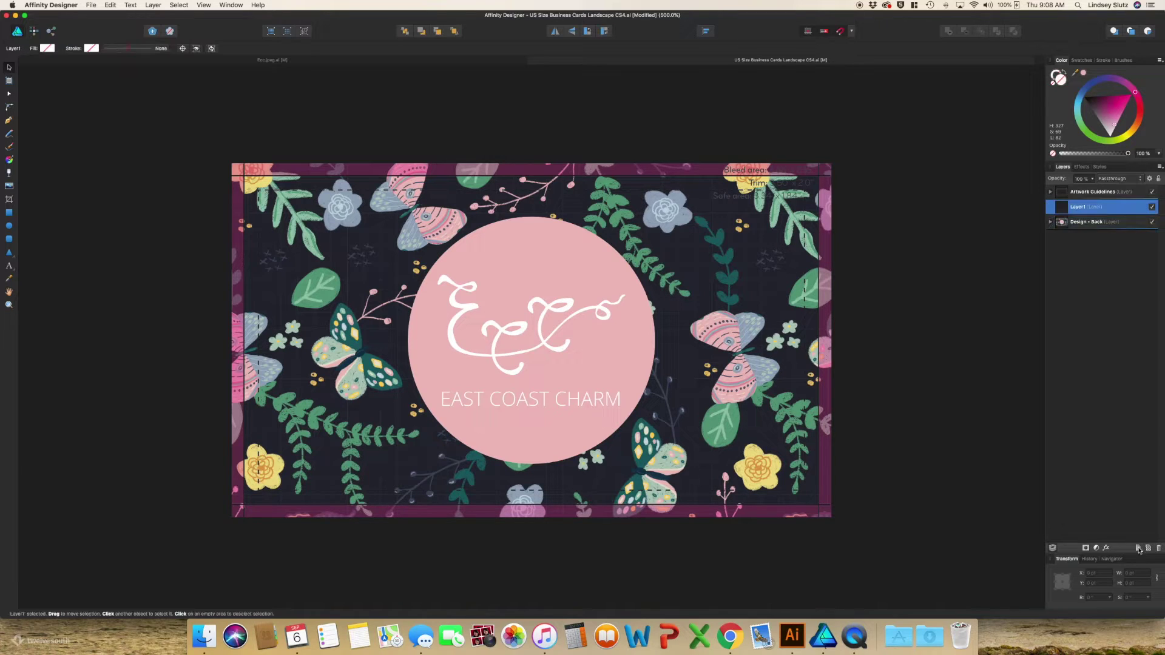
double_click(1077, 207)
type("Design - Front")
key("Return")
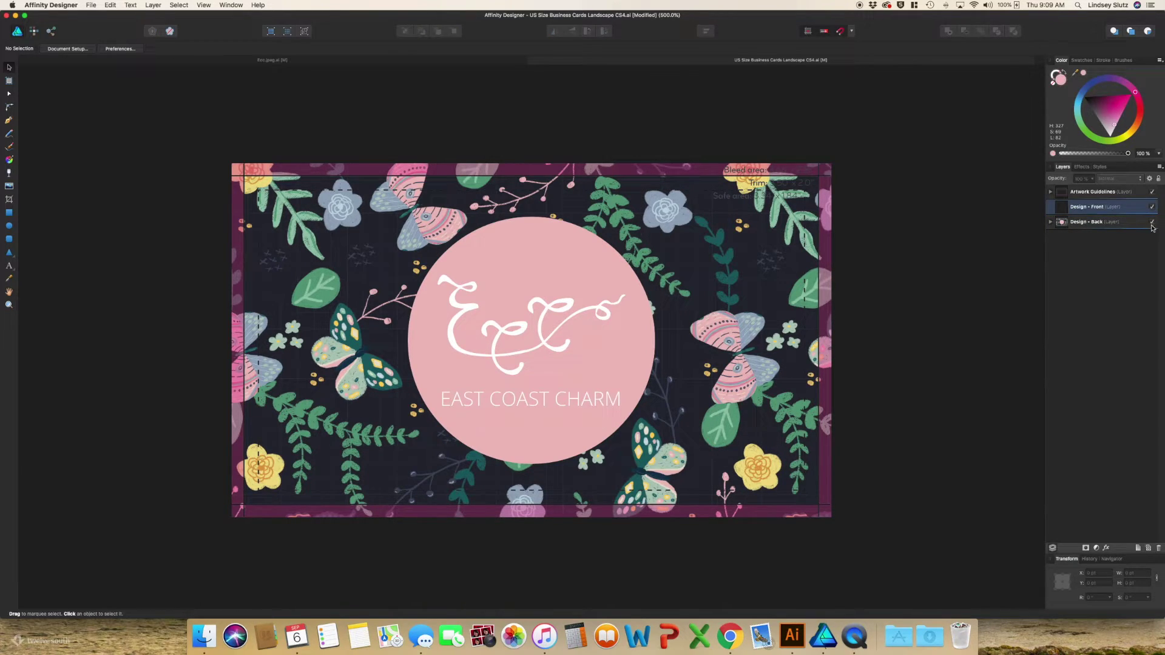
left_click(1153, 222)
left_click(1153, 222)
left_click(1152, 222)
left_click(1152, 222)
Step: Draw a dark navy rectangle spanning the whole card bleed
key("m")
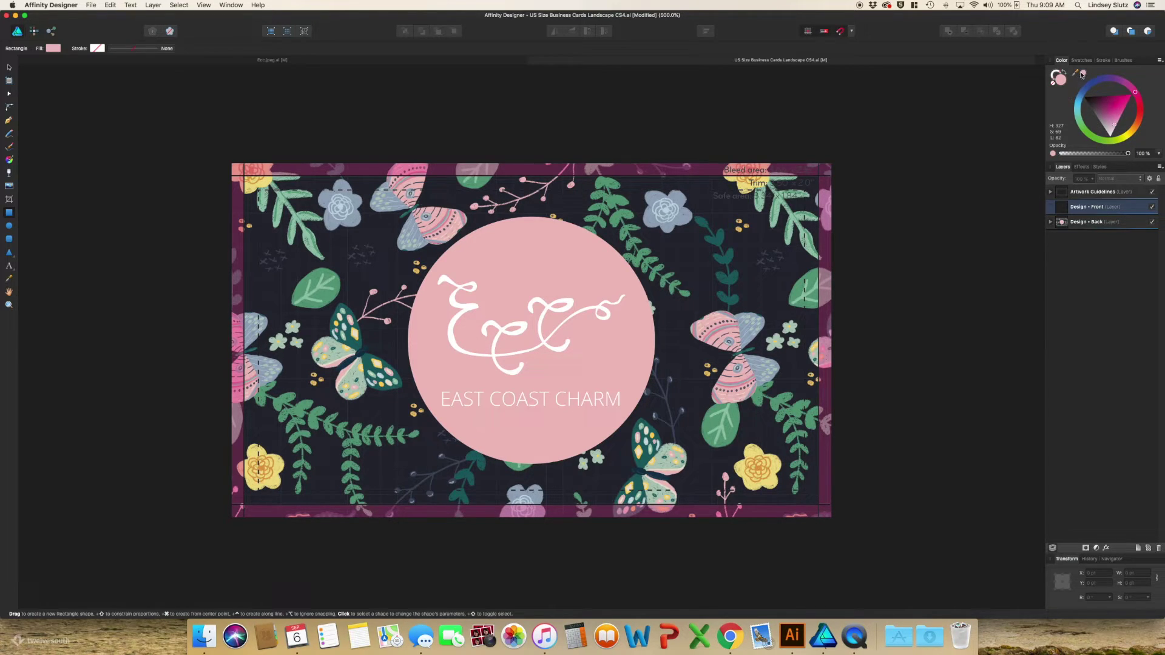
left_click_drag(1077, 72, 825, 172)
left_click_drag(202, 151, 874, 553)
Step: Fill the rectangle dark navy and start a text block with placeholder name and 'Title goes here'
left_click(1084, 72)
key("t")
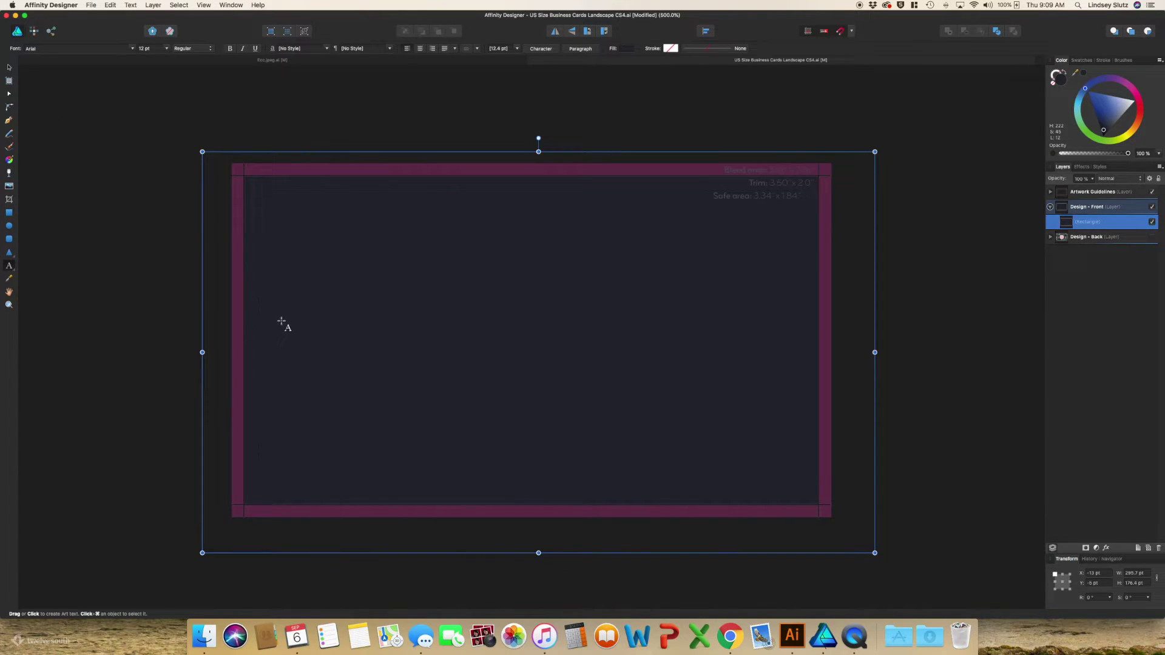
left_click_drag(281, 320, 315, 338)
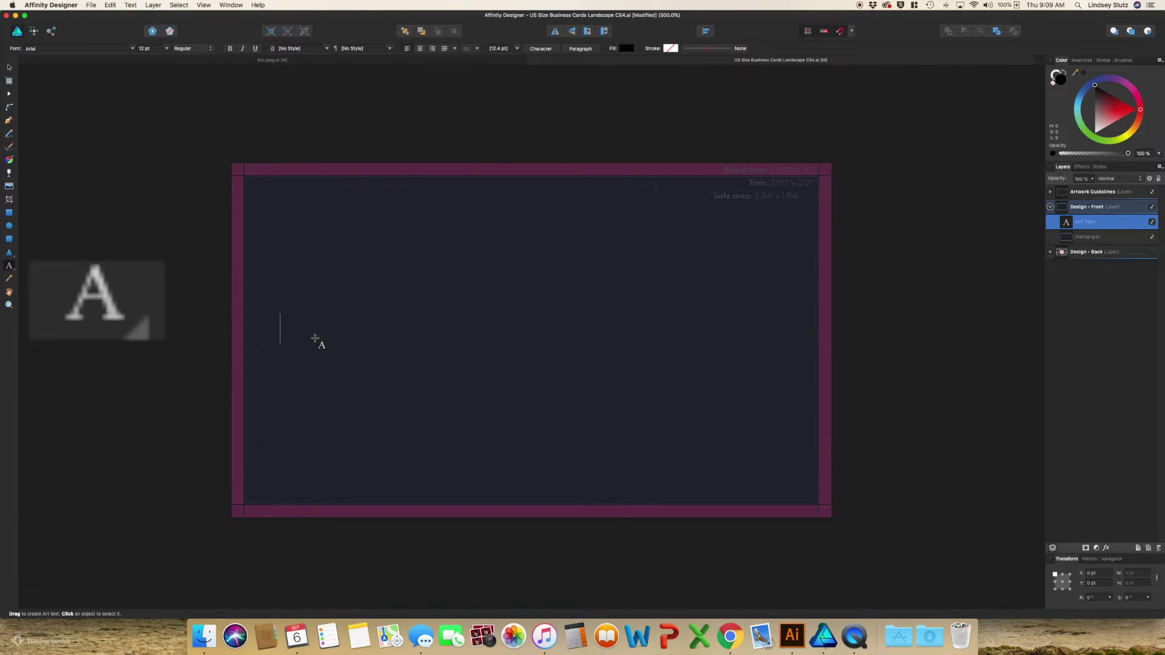
type("First ")
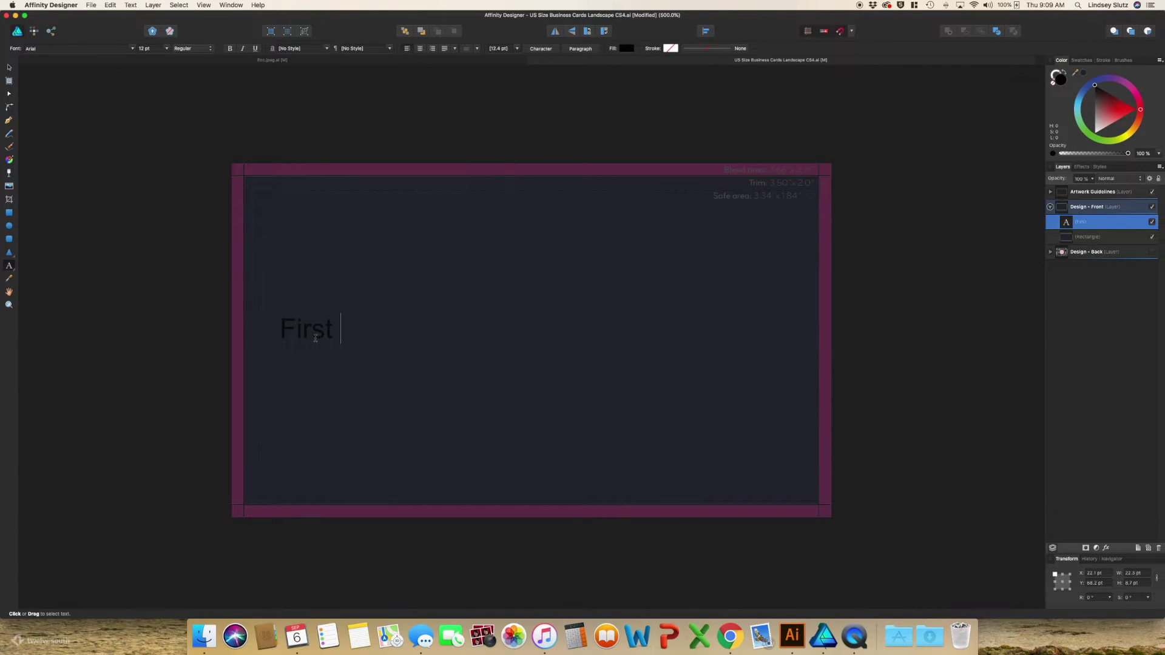
type("Last")
key("Return")
type("Title")
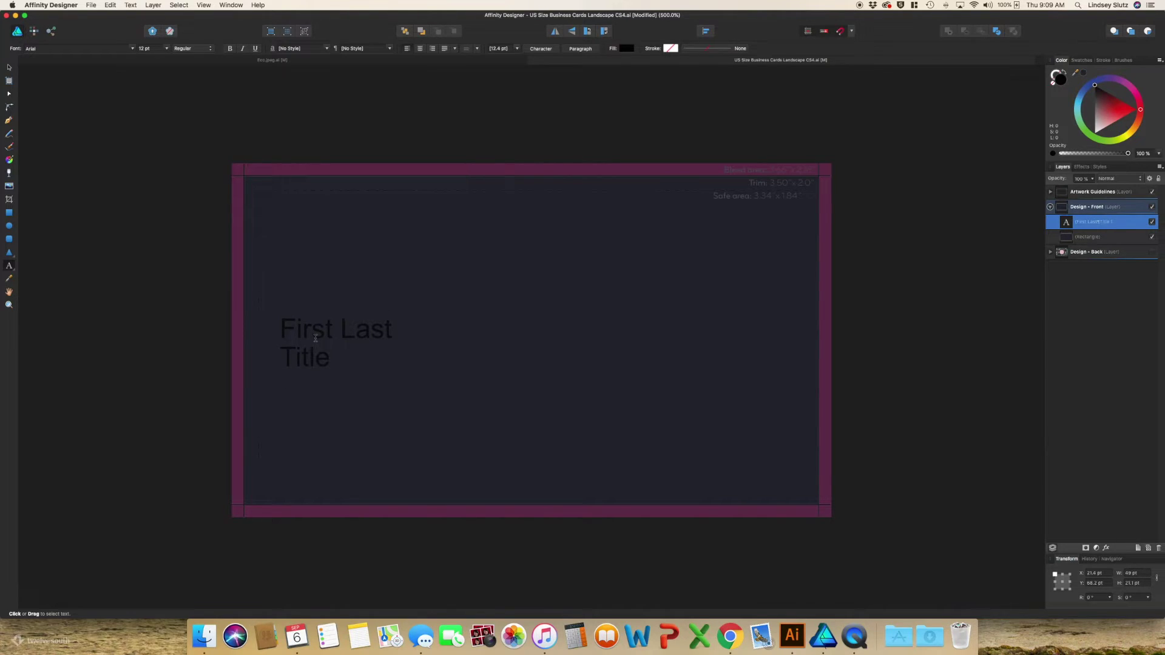
type(" goes here")
Step: Add 'website.com', a placeholder Instagram handle and placeholder e-mail as further contact lines
key("Return")
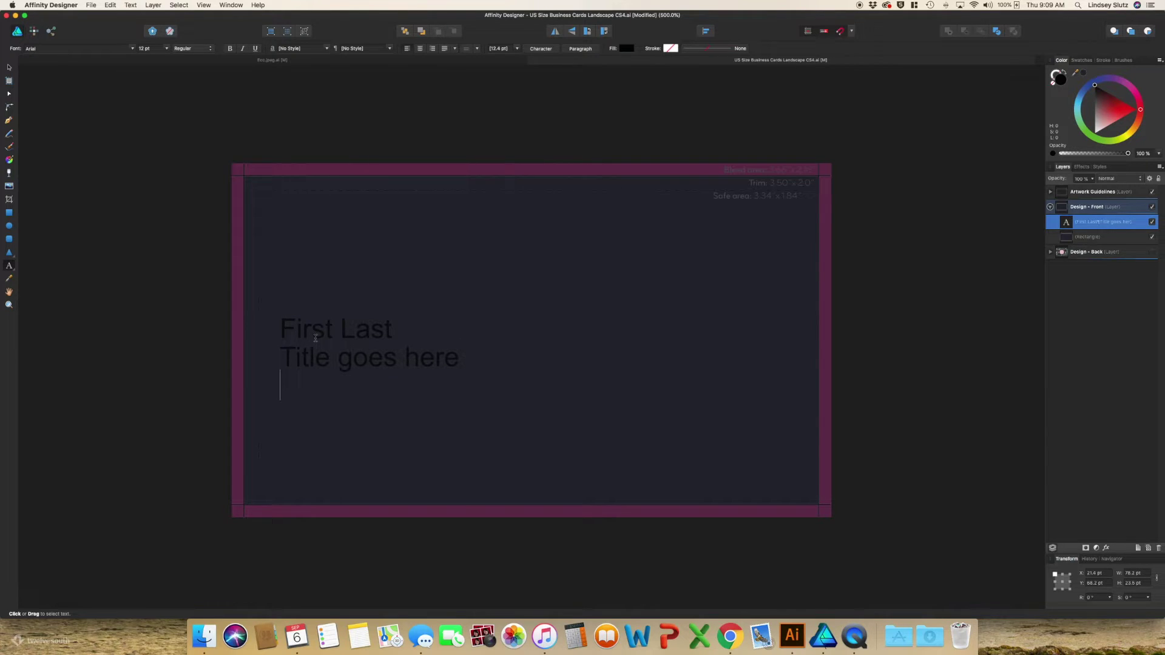
type("website.com")
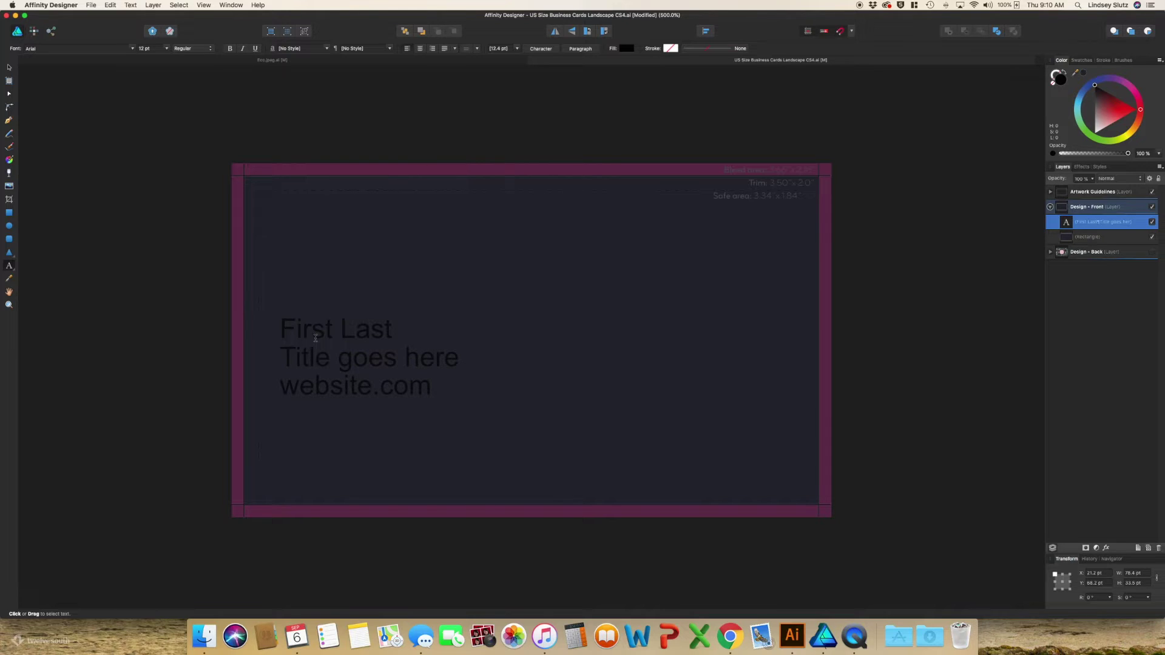
key("Return")
type("Instagram: @name")
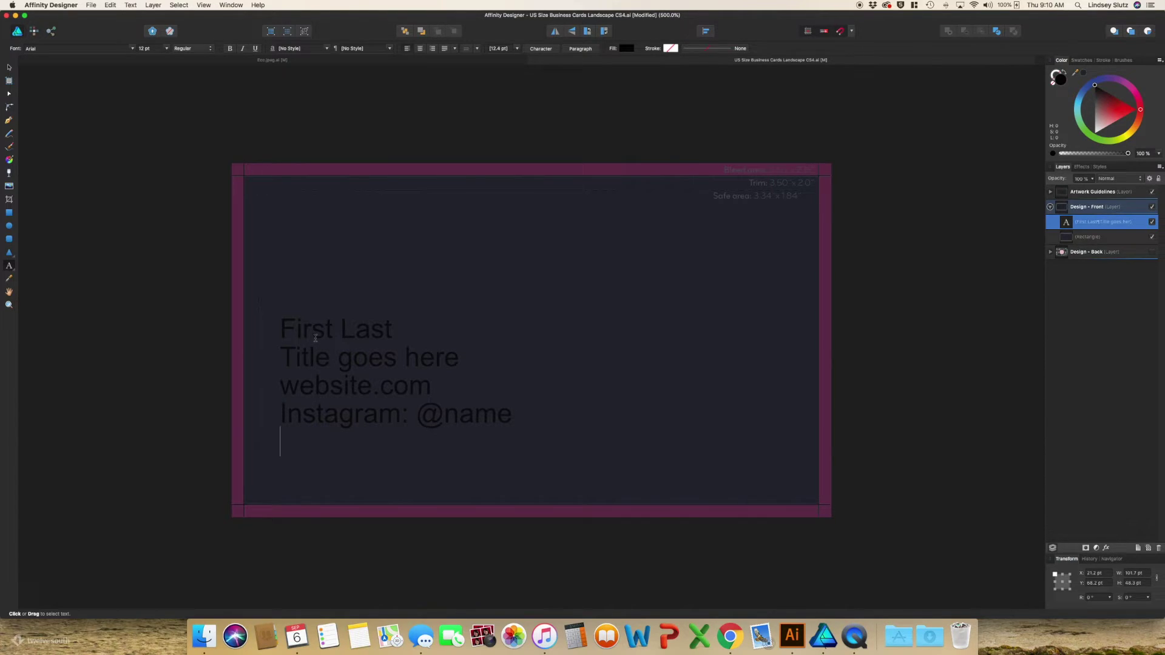
type("hello@website.com")
key("Return")
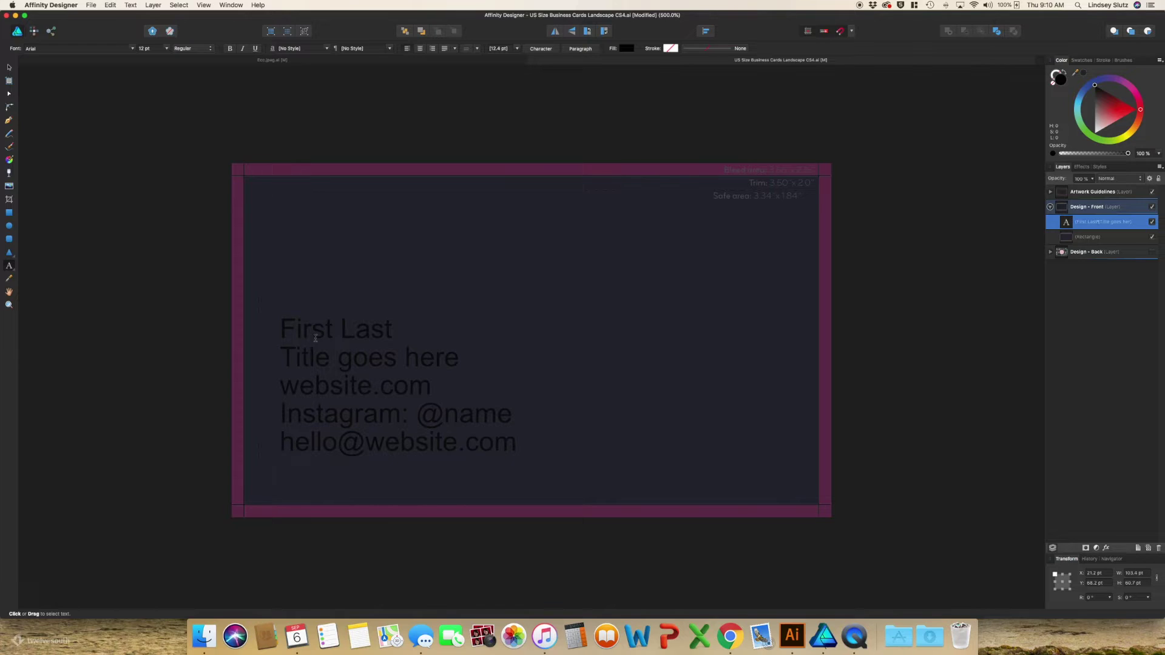
Step: Add the placeholder phone line, nudge the block up-left, and make the text 13 pt white
type("(555) 555-5555")
key("Escape")
left_click_drag(376, 332, 372, 320)
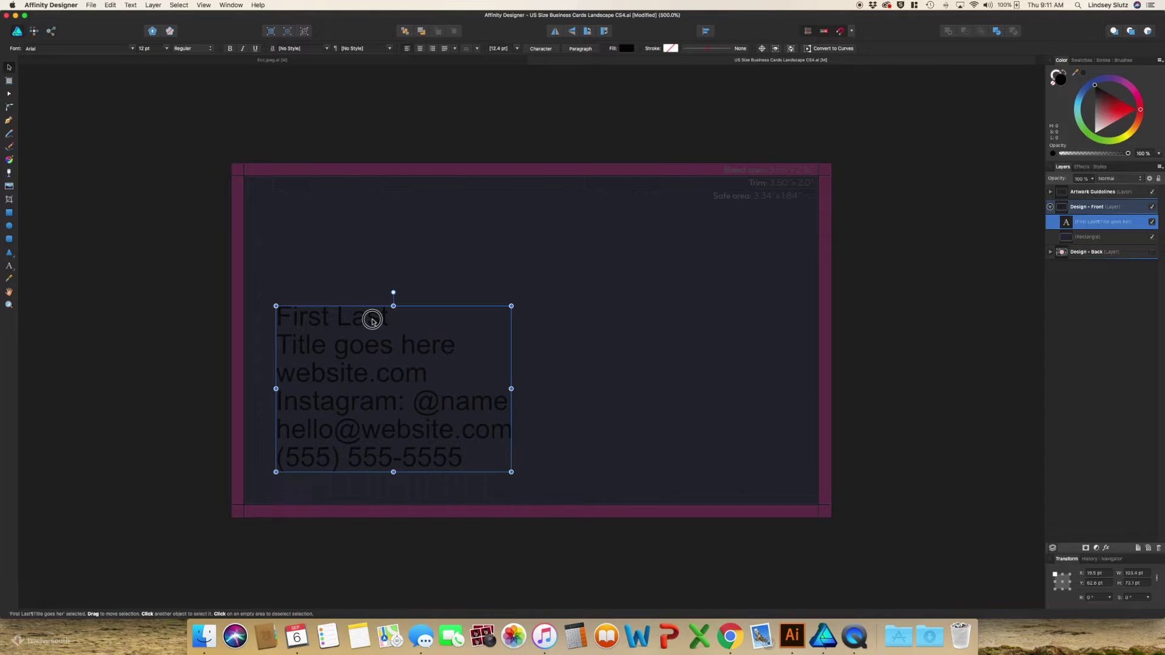
key("super+shift+period")
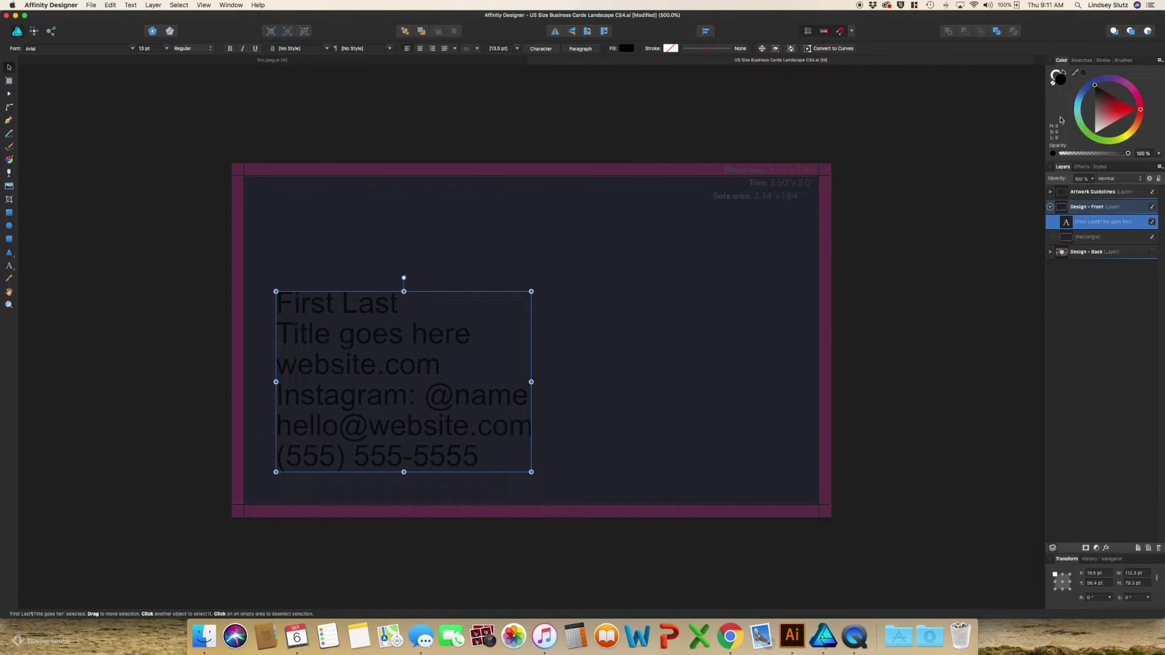
left_click(1101, 117)
left_click_drag(1101, 117, 1094, 134)
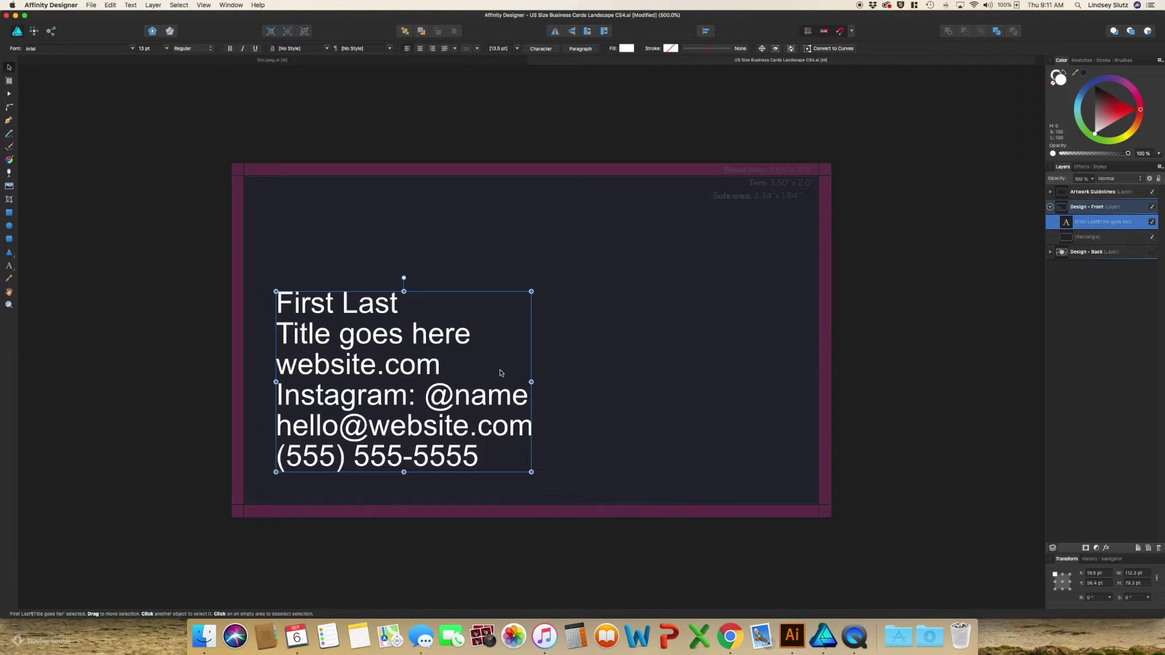
Step: Italicise the 'Title goes here' line
triple_click(376, 335)
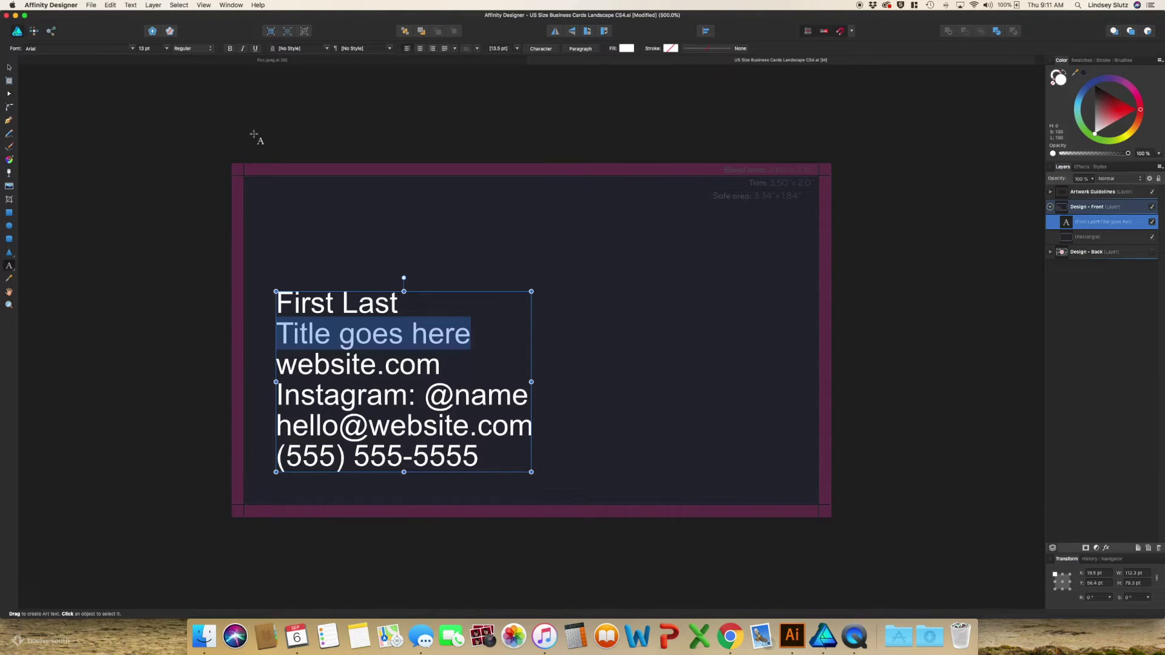
left_click(242, 51)
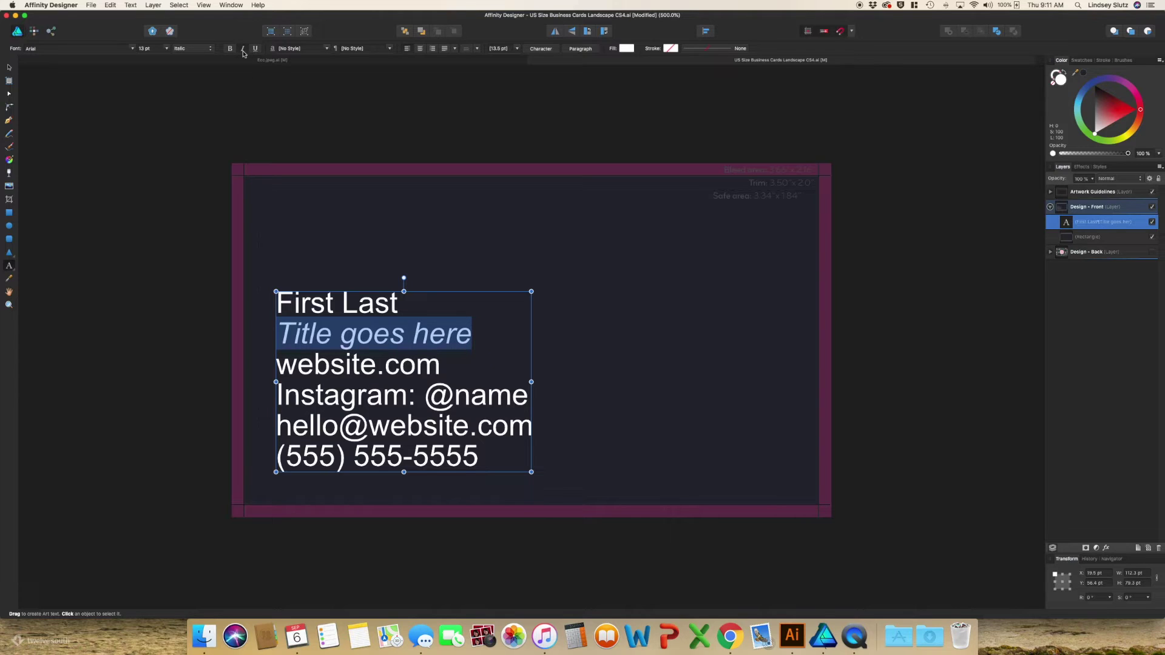
left_click(367, 338)
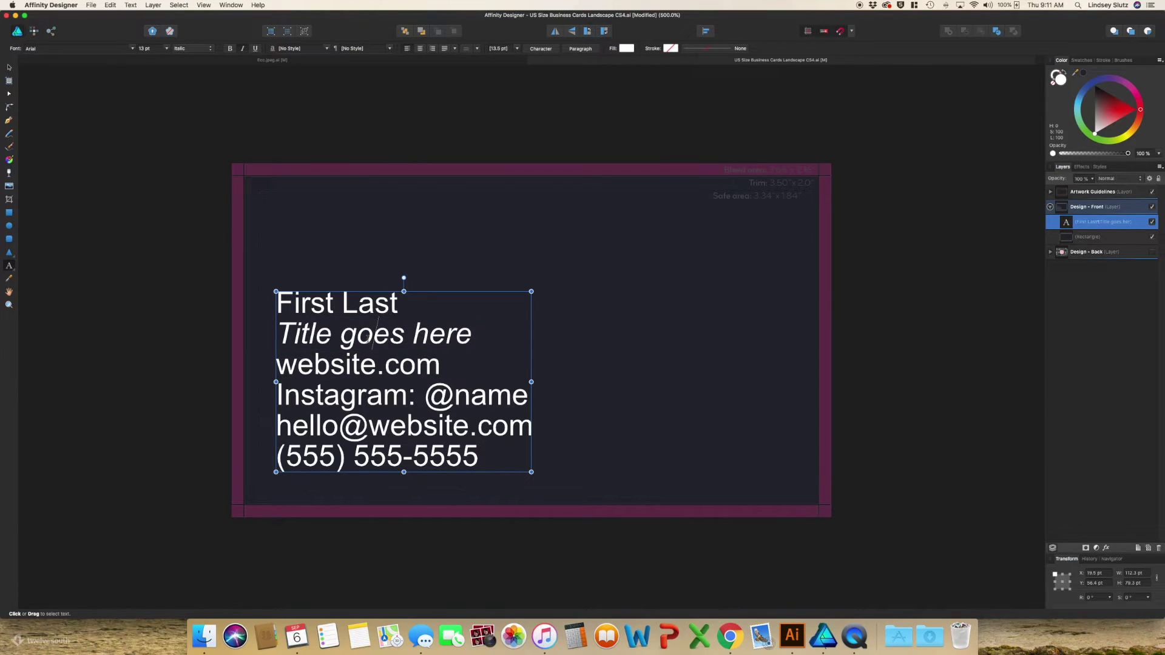
triple_click(378, 306)
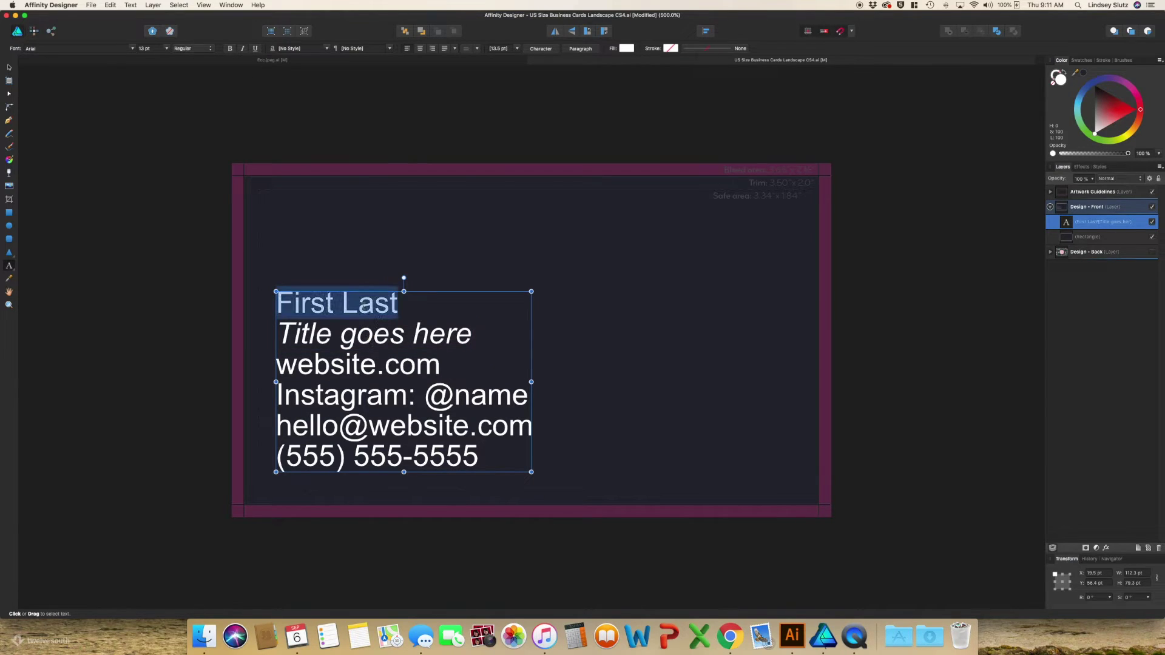
Step: Set the contact lines in Carrol and the bold name line in Nettizen Script Dancing
left_click(230, 49)
left_click(79, 49)
left_click(73, 338)
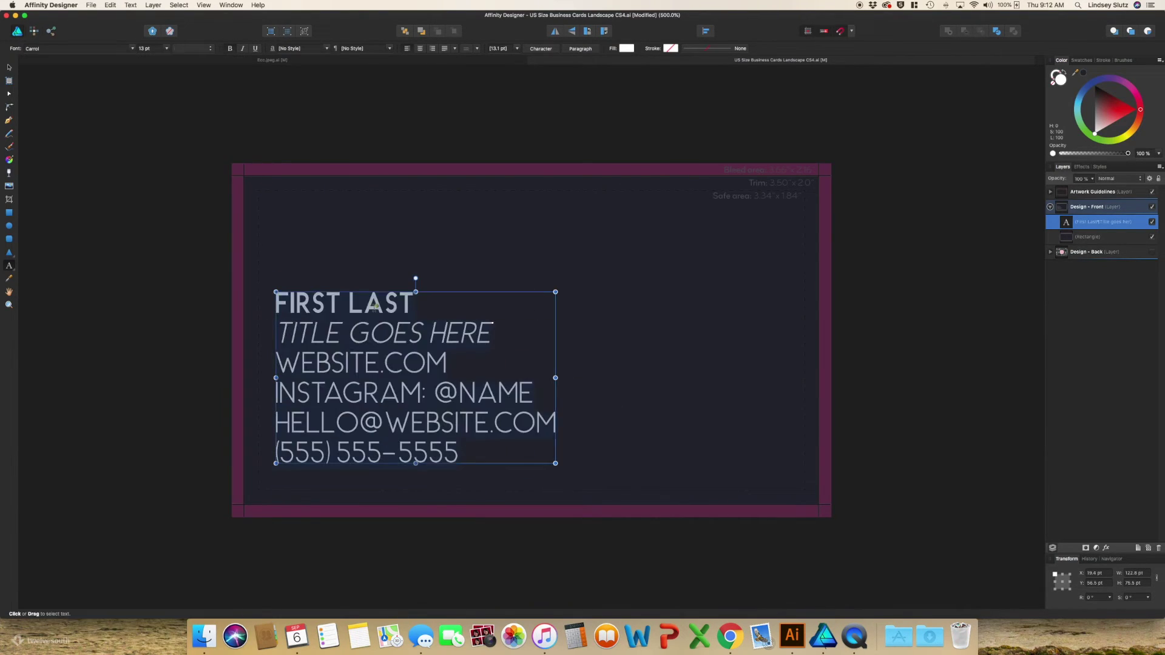
left_click(79, 49)
left_click(61, 362)
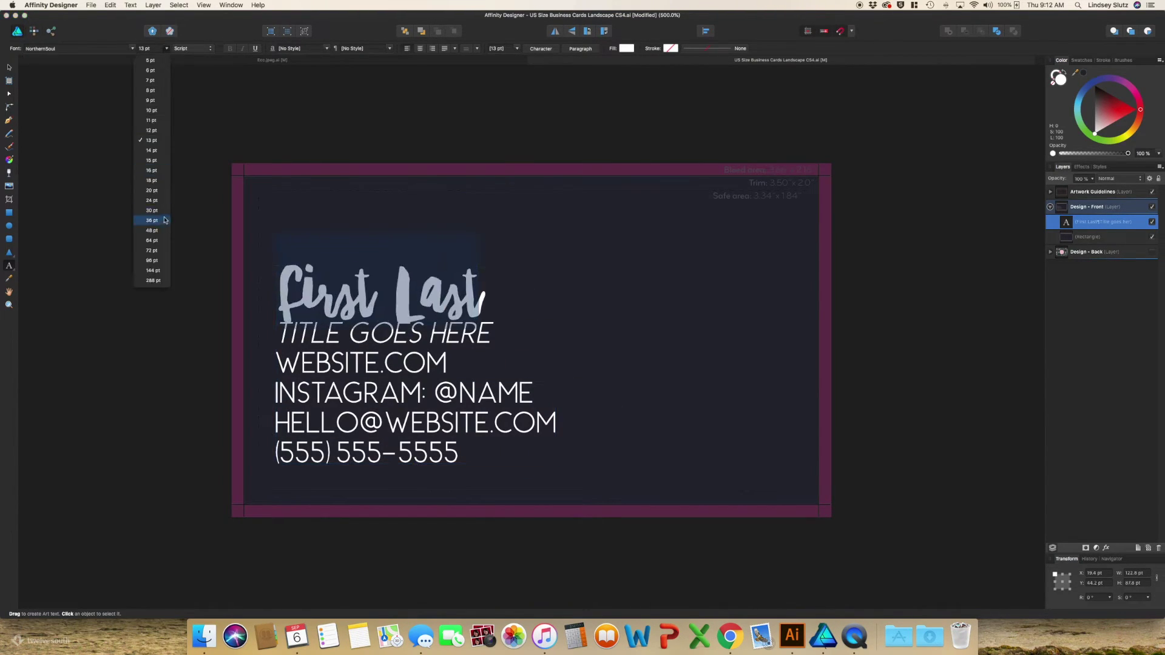
key("Escape")
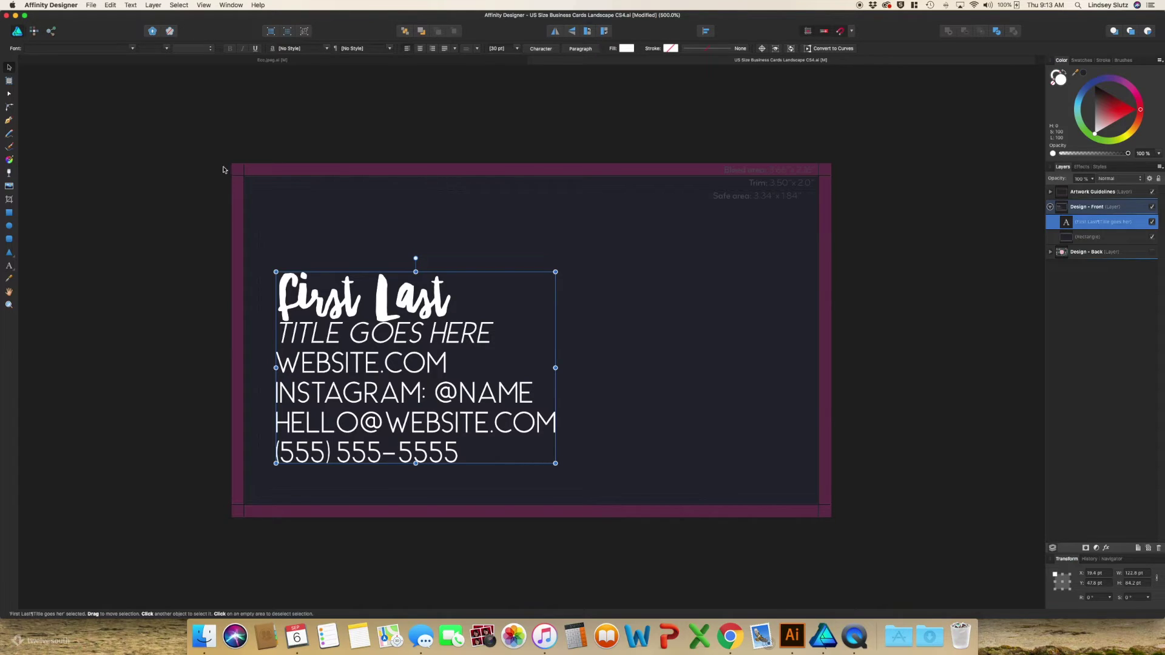
left_click(284, 144)
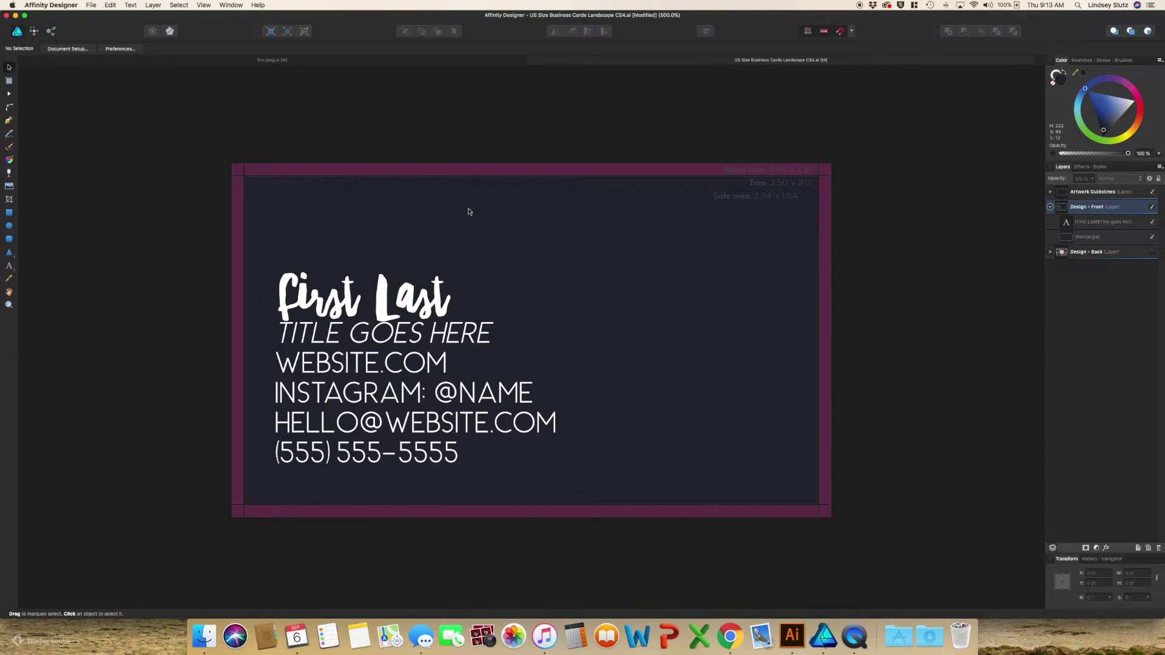
Step: Place the Untitled_Artwork21.png butterfly onto the card front
left_click(91, 5)
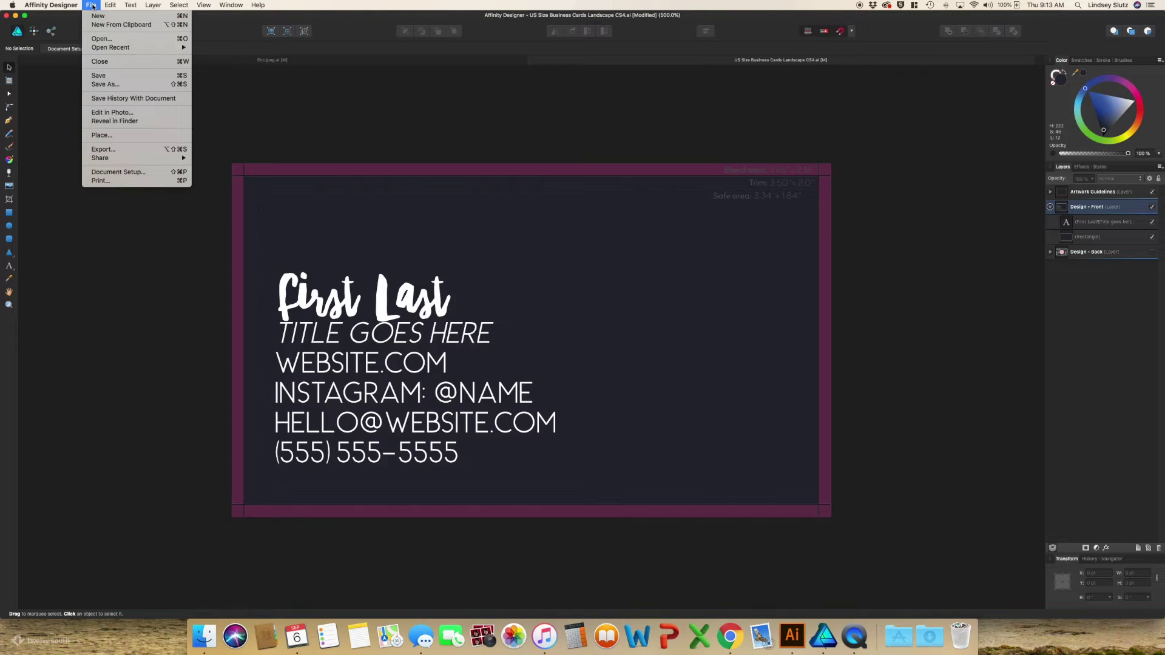
left_click(97, 39)
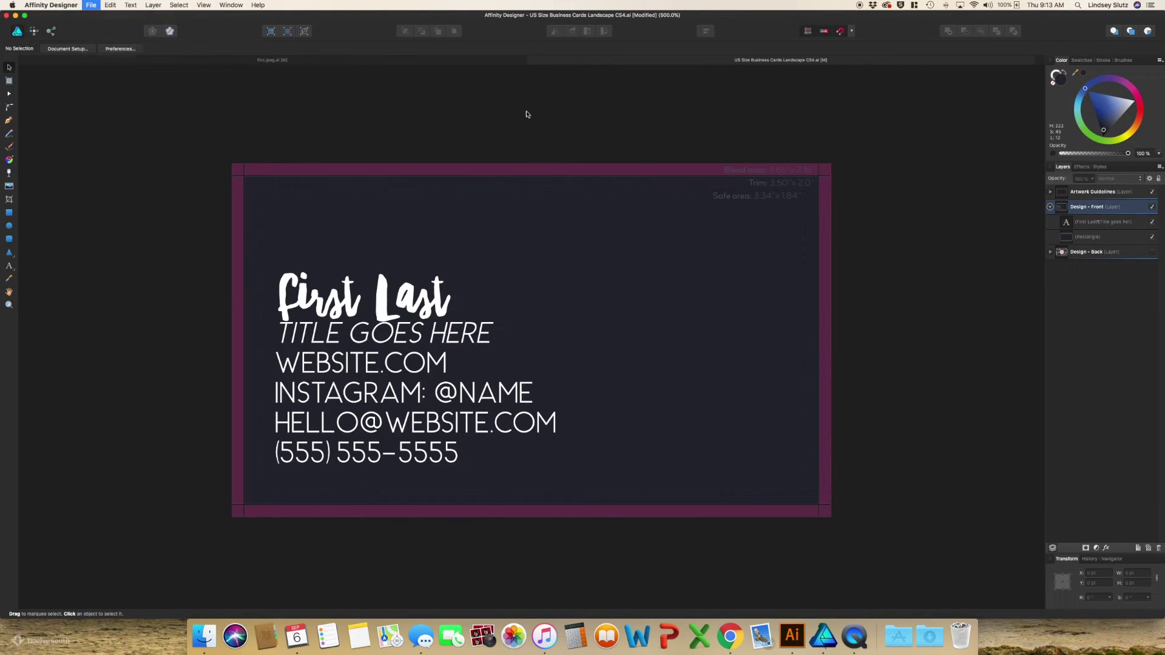
left_click(540, 124)
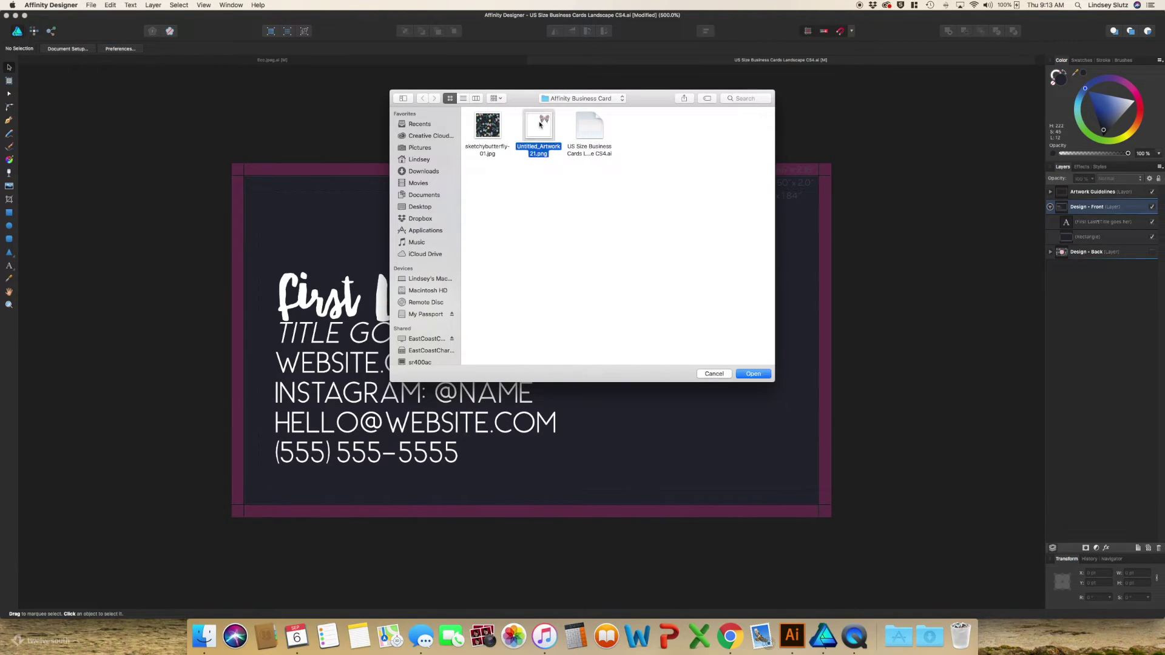
left_click(754, 375)
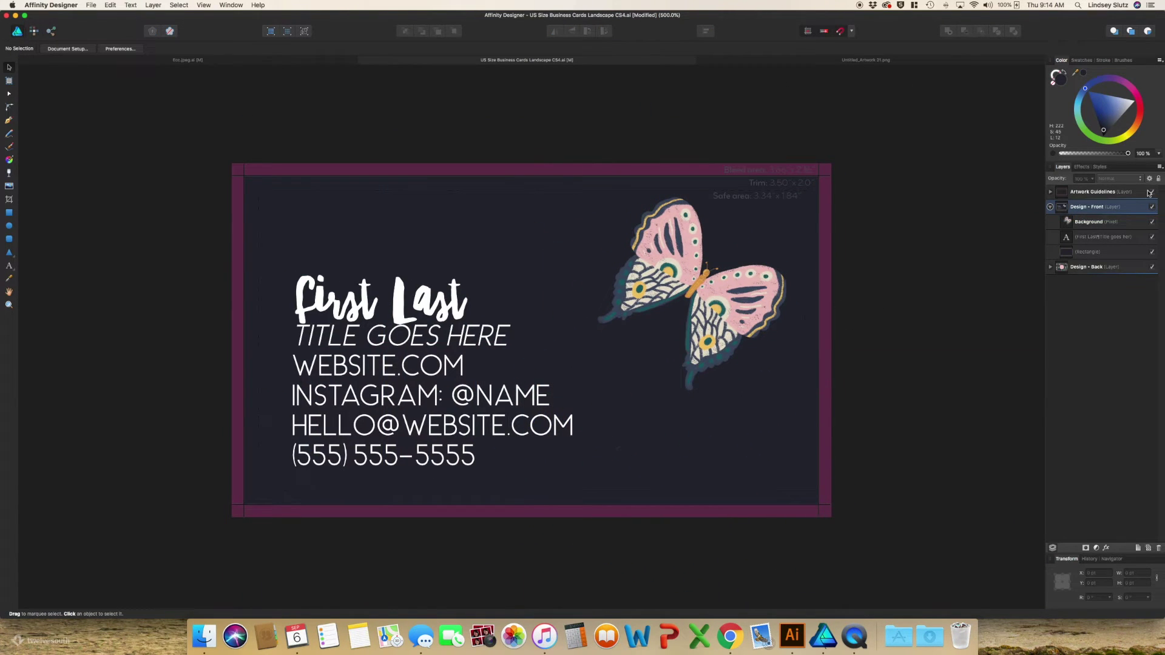
Step: Hide the Artwork Guidelines layer with the bleed and trim guides
left_click(1151, 192)
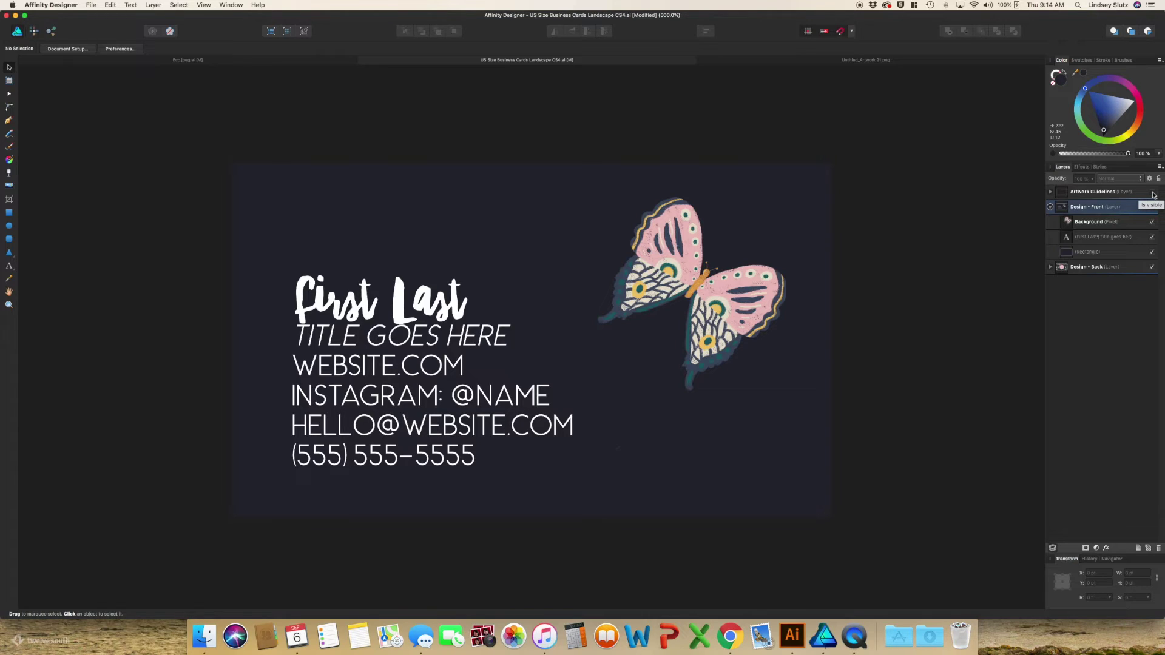
left_click(1152, 192)
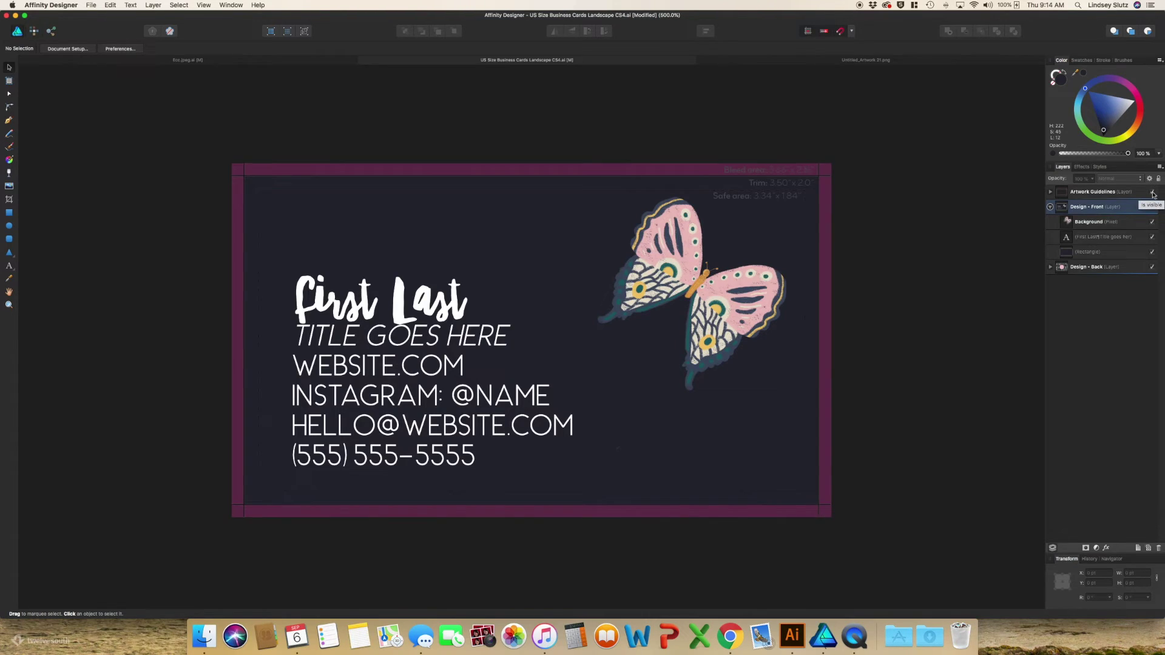
left_click(1152, 192)
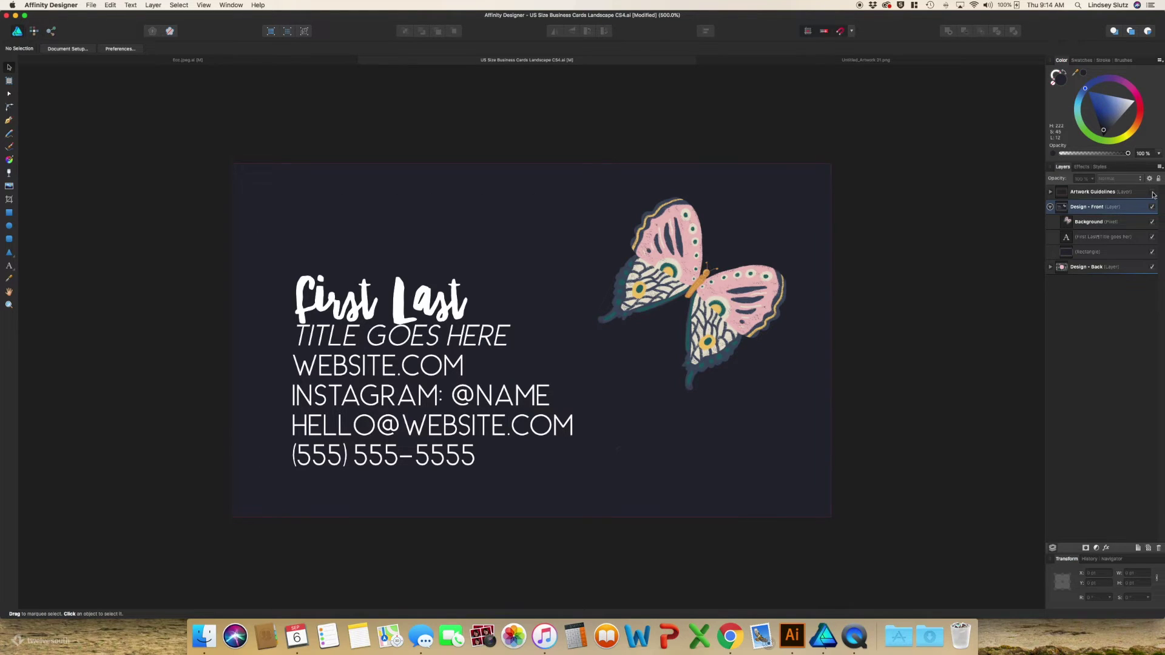
left_click(1151, 208)
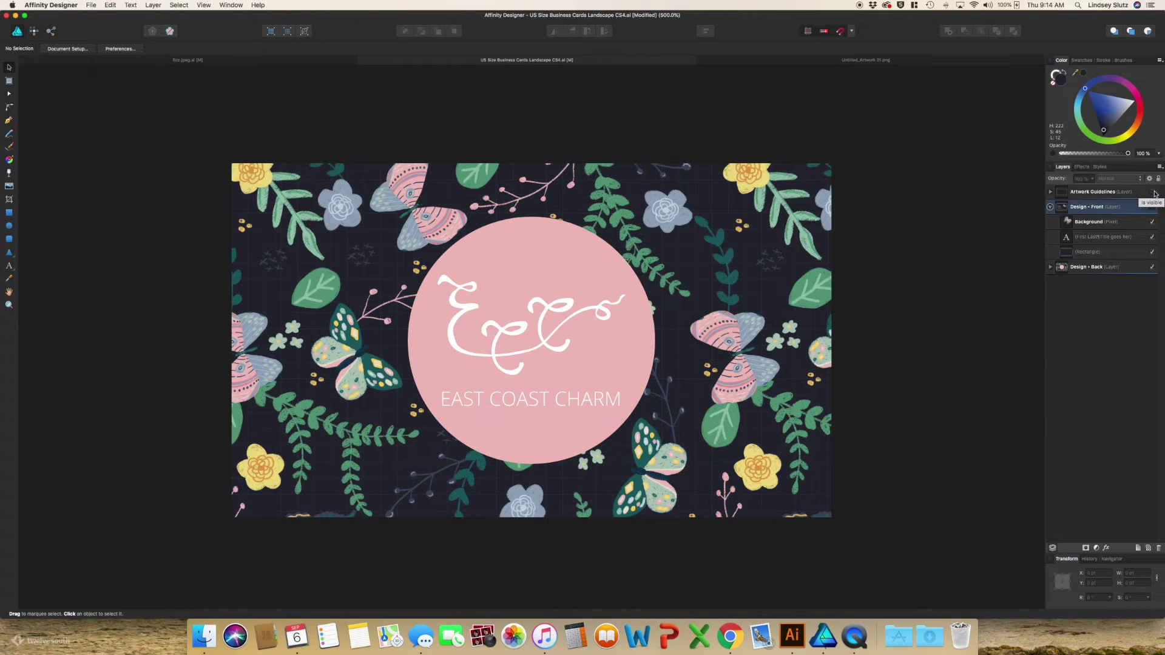
left_click(1152, 192)
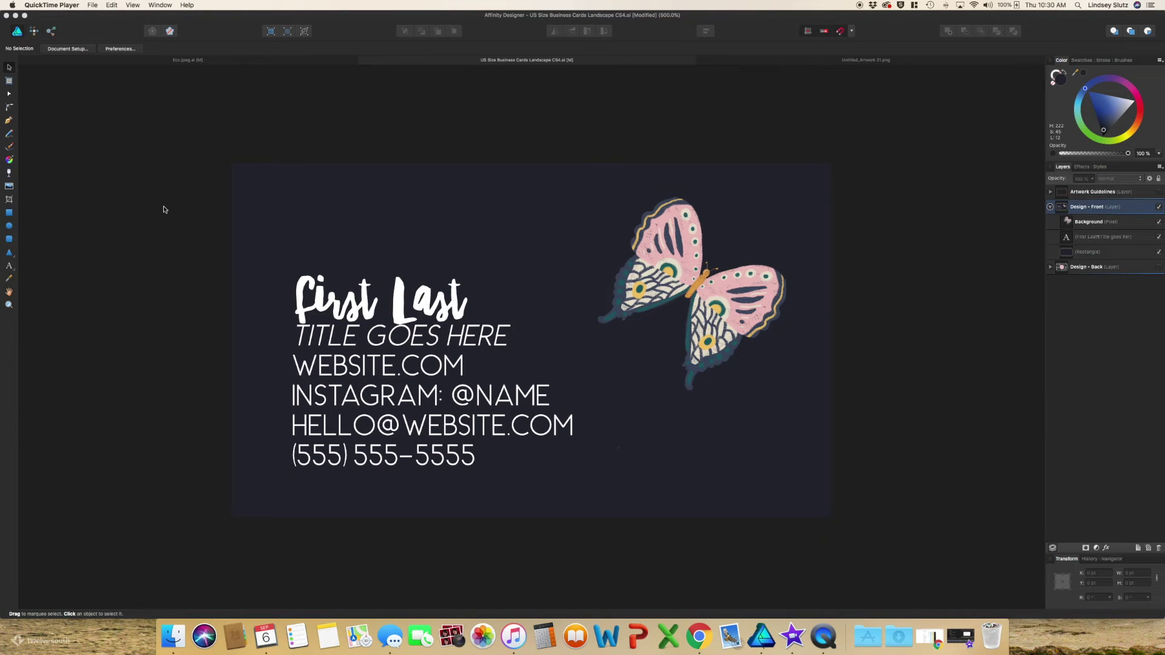
Step: Convert the contact text frame to curves
left_click(340, 316)
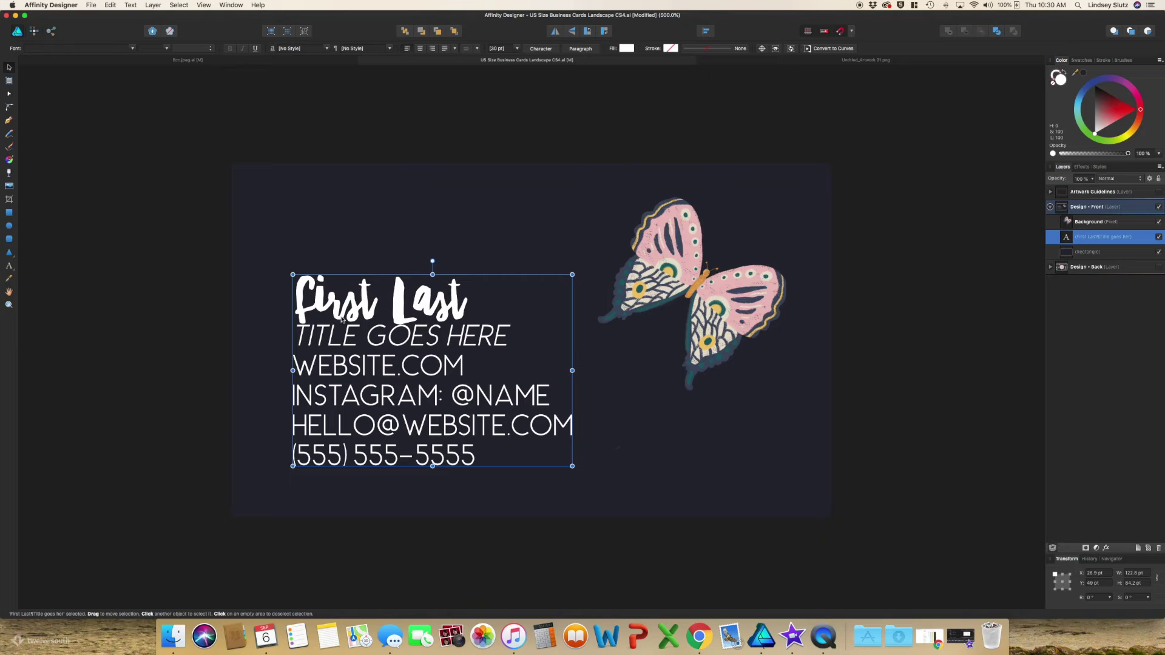
left_click(152, 5)
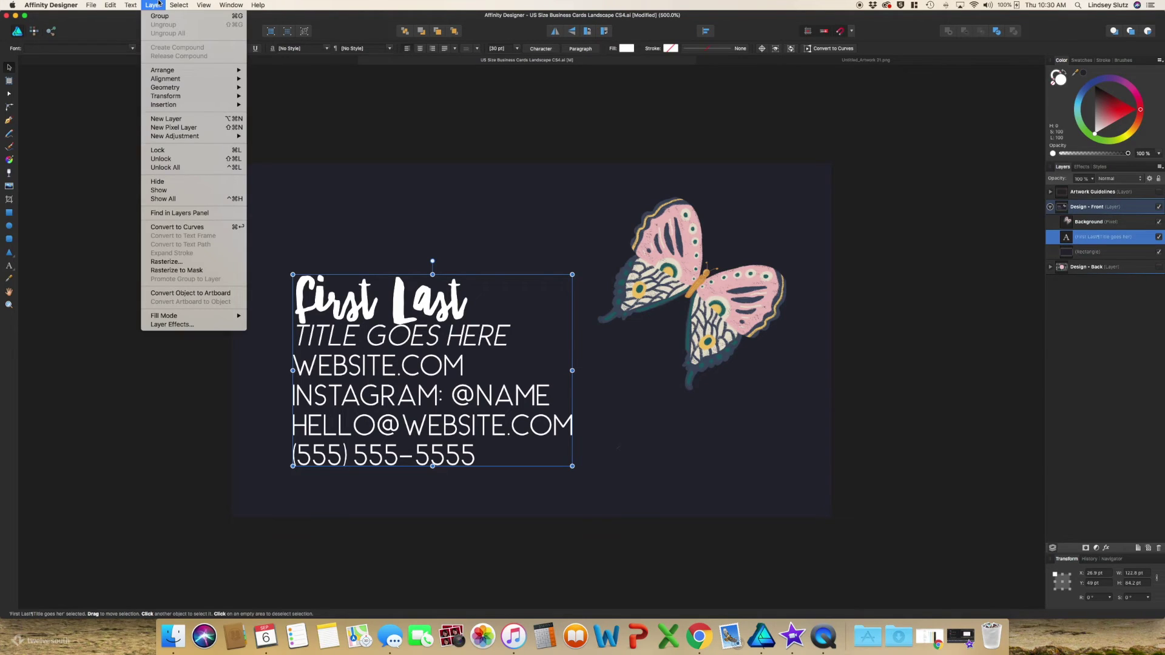
left_click(191, 227)
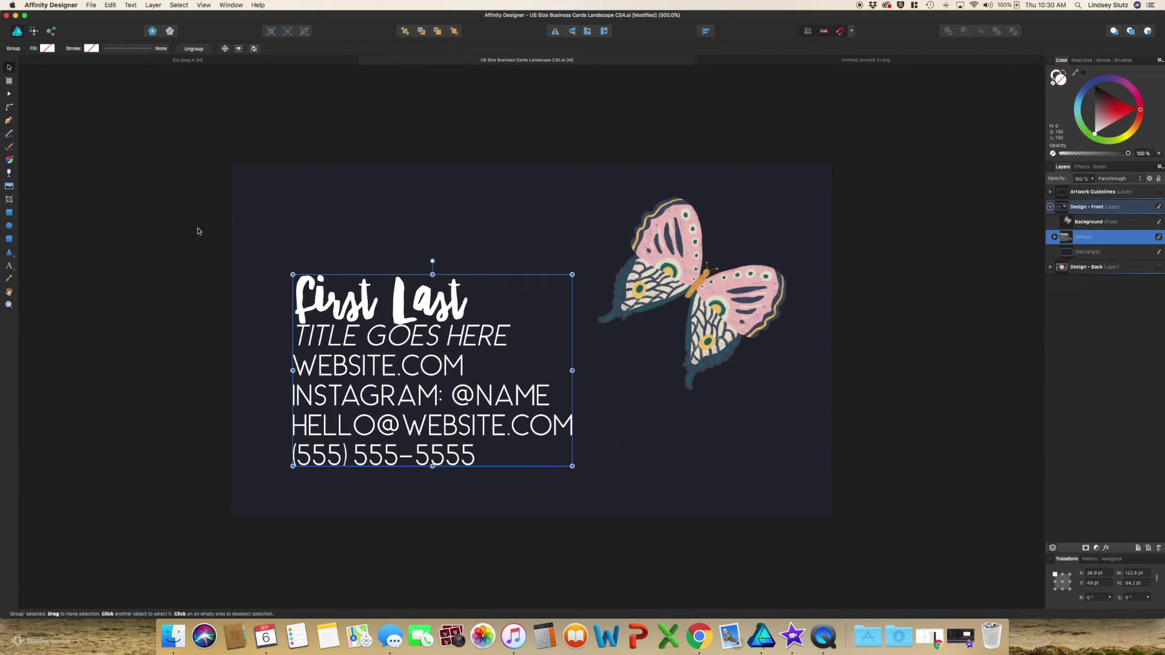
Step: Check the outlined curves in the Layers group by toggling a phone digit, then deselect
left_click(1055, 238)
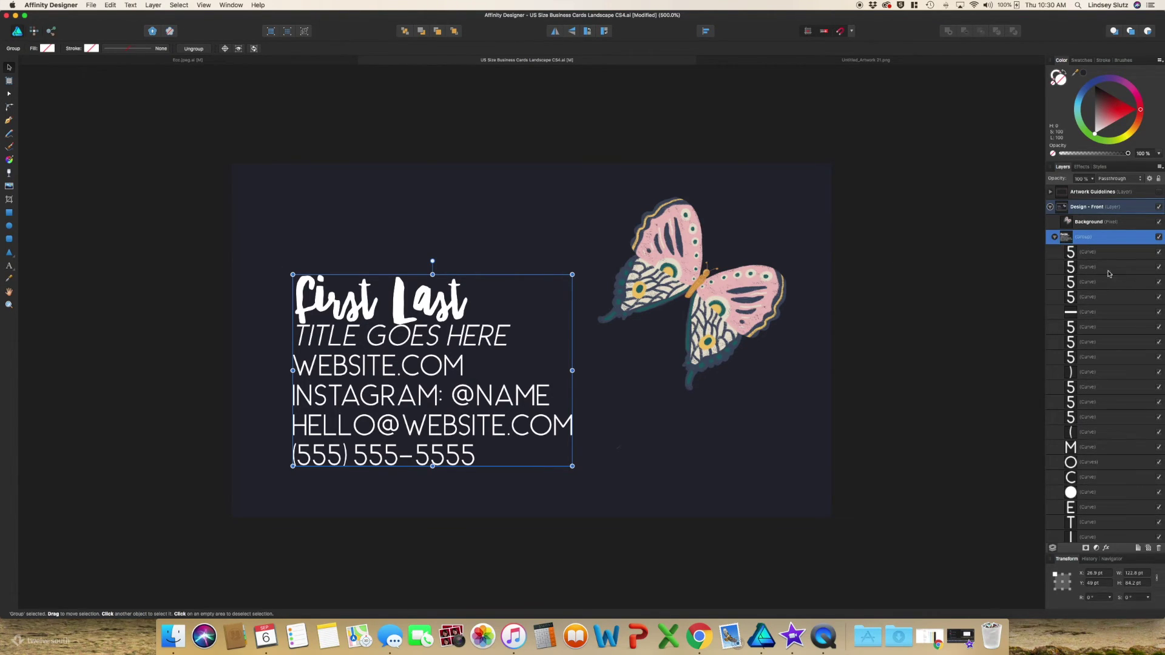
left_click(1159, 253)
left_click(1159, 252)
left_click(1054, 237)
left_click(948, 239)
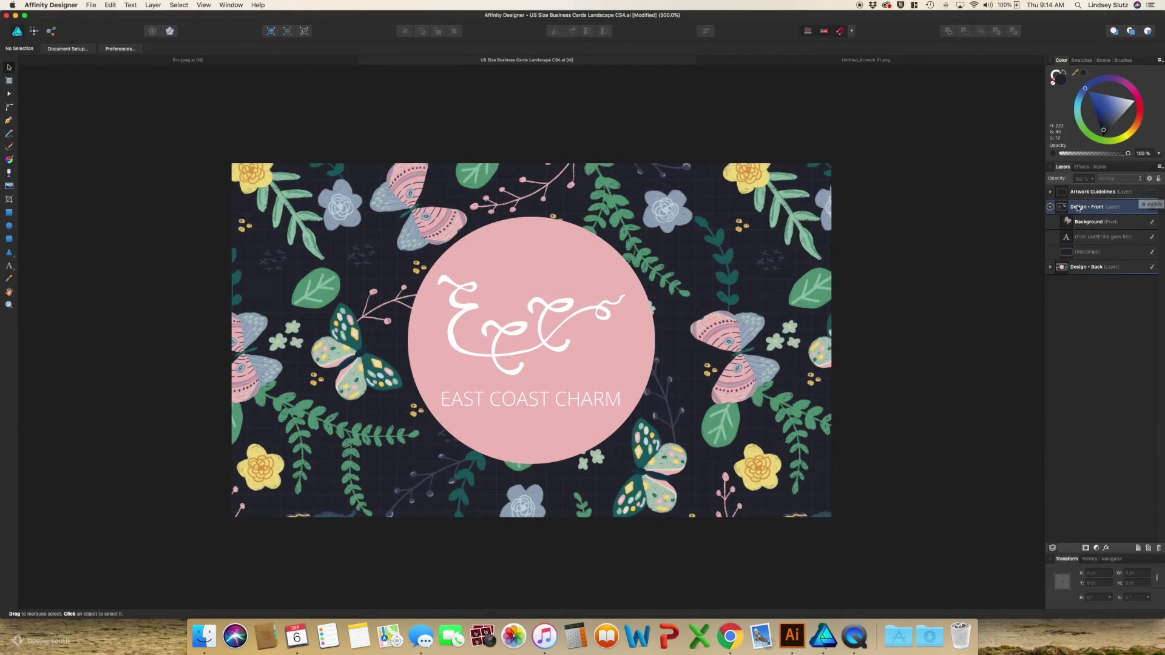
Step: Export the back design as a PDF/X-1a:2003 PDF named 'Ecc Business Card'
left_click(91, 6)
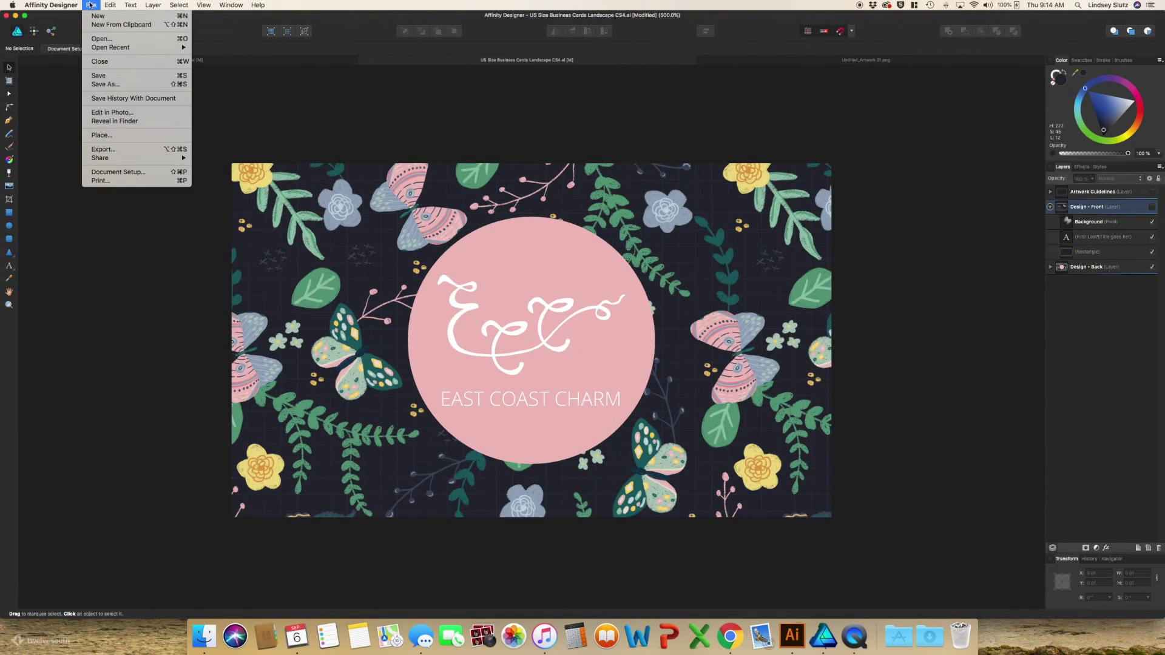
left_click(173, 148)
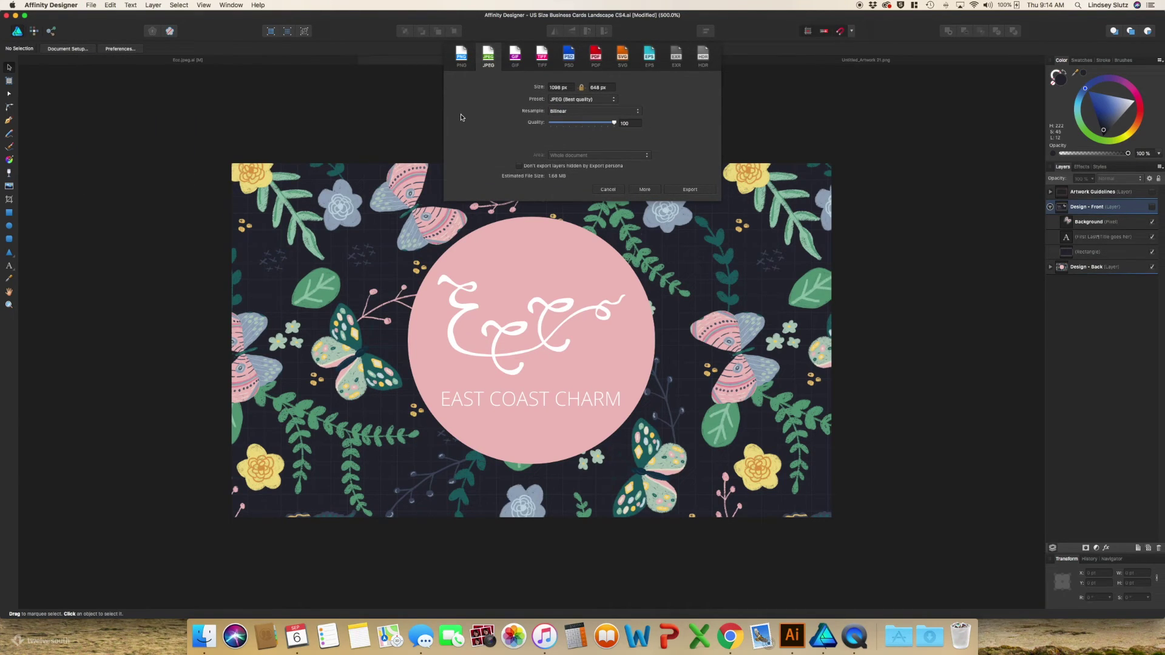
left_click(599, 58)
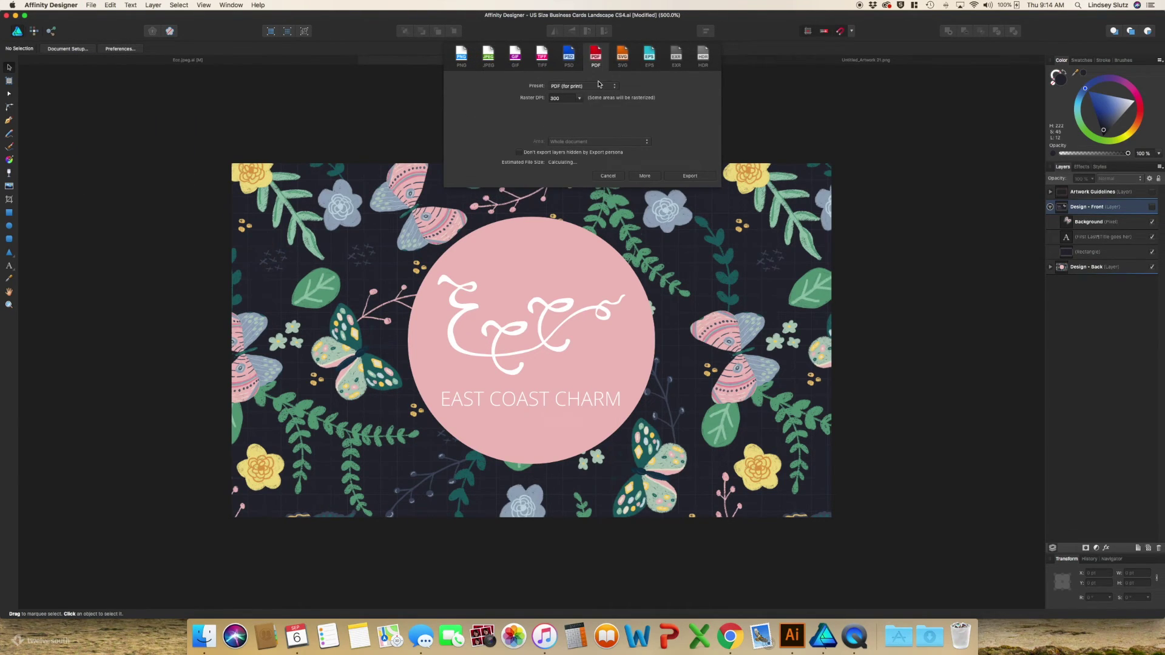
left_click(599, 86)
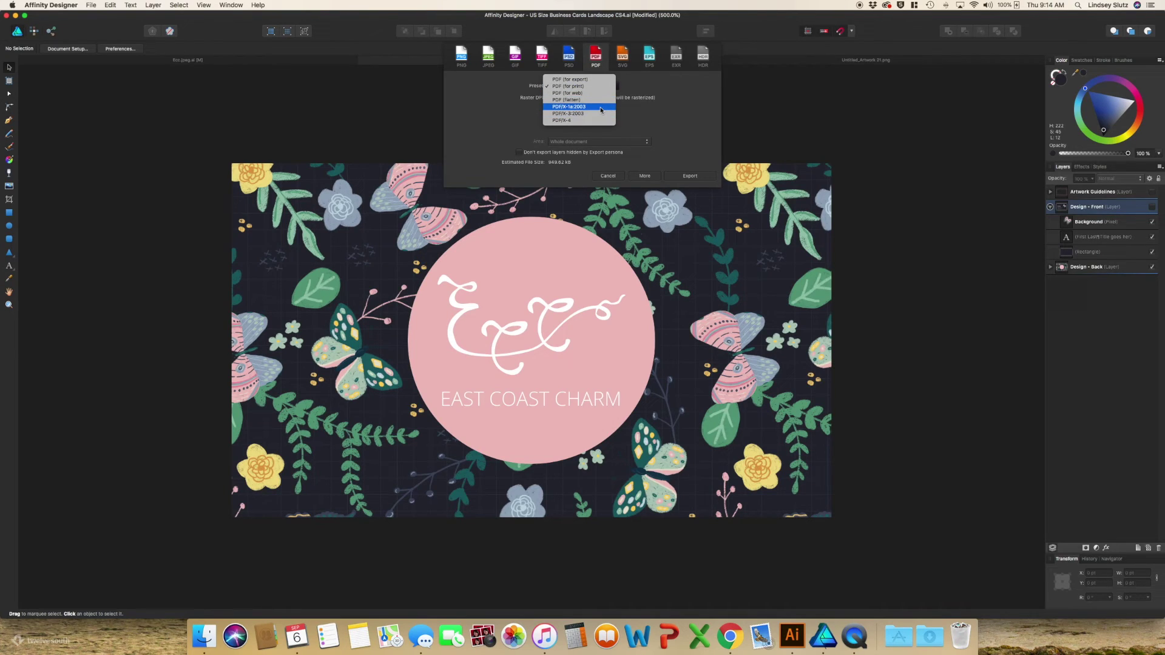
left_click(601, 107)
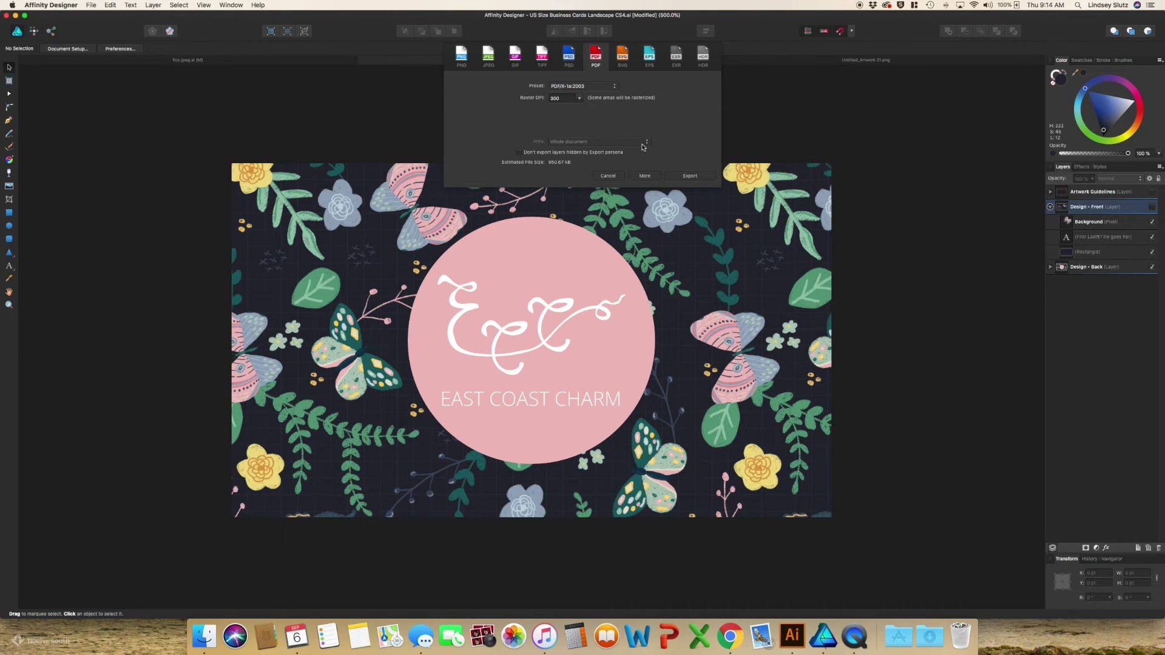
left_click(689, 175)
type("Ecc Business Card")
key("Return")
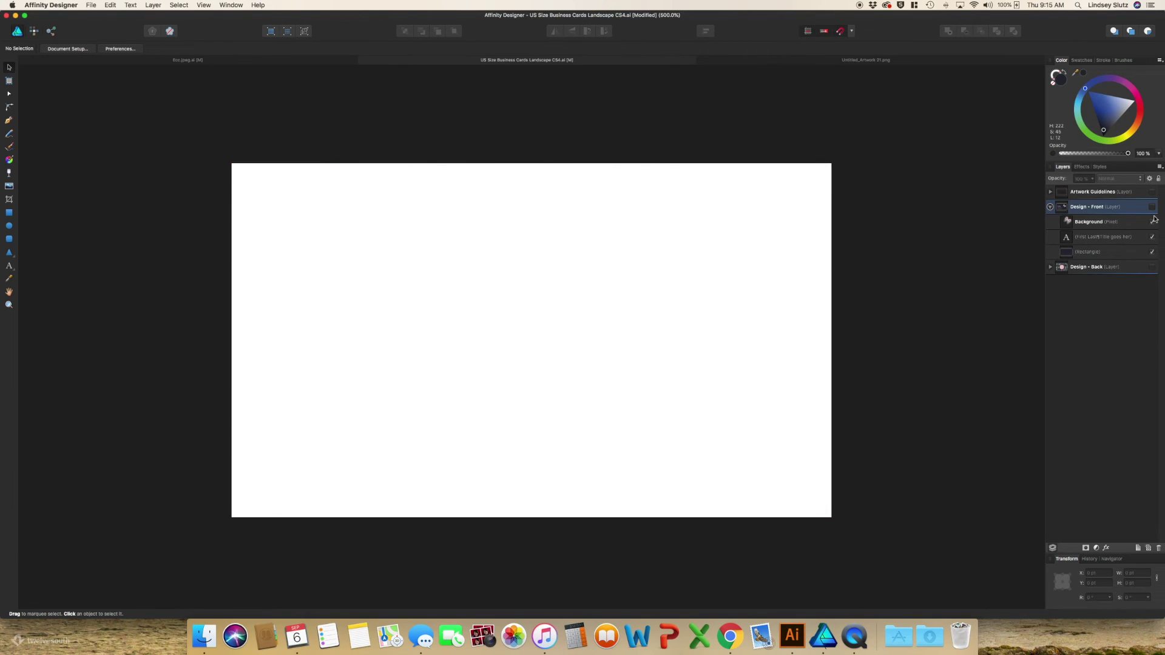
Step: Show Design - Front and export it as a 300 DPI PDF under a pasted file name
left_click(1153, 221)
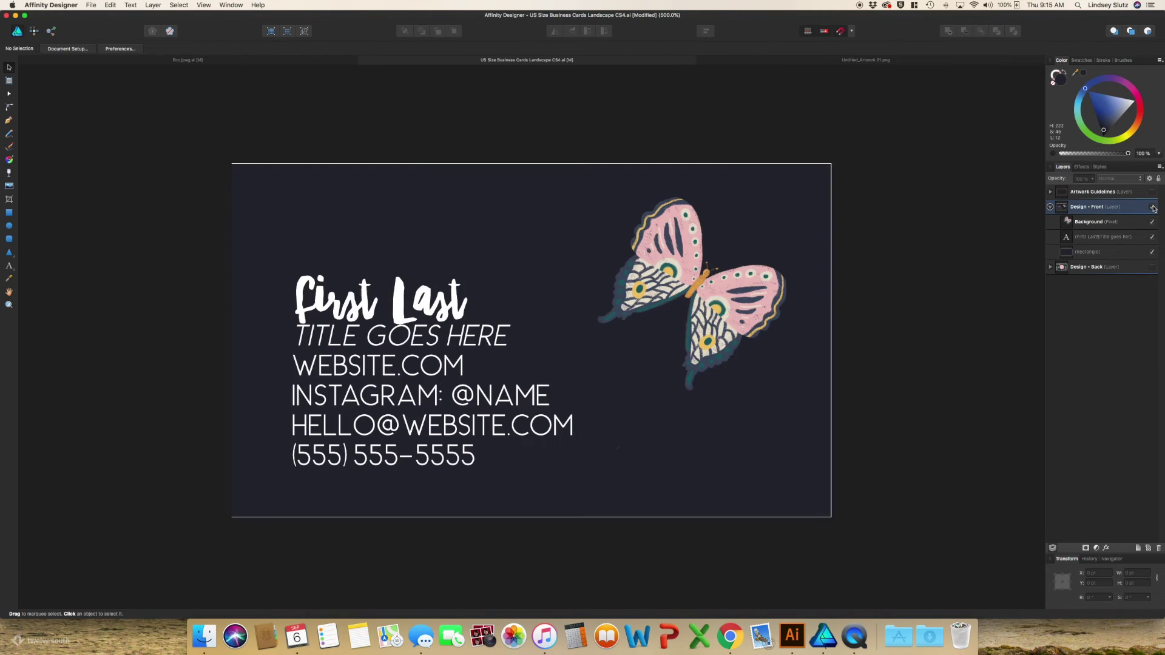
left_click(91, 5)
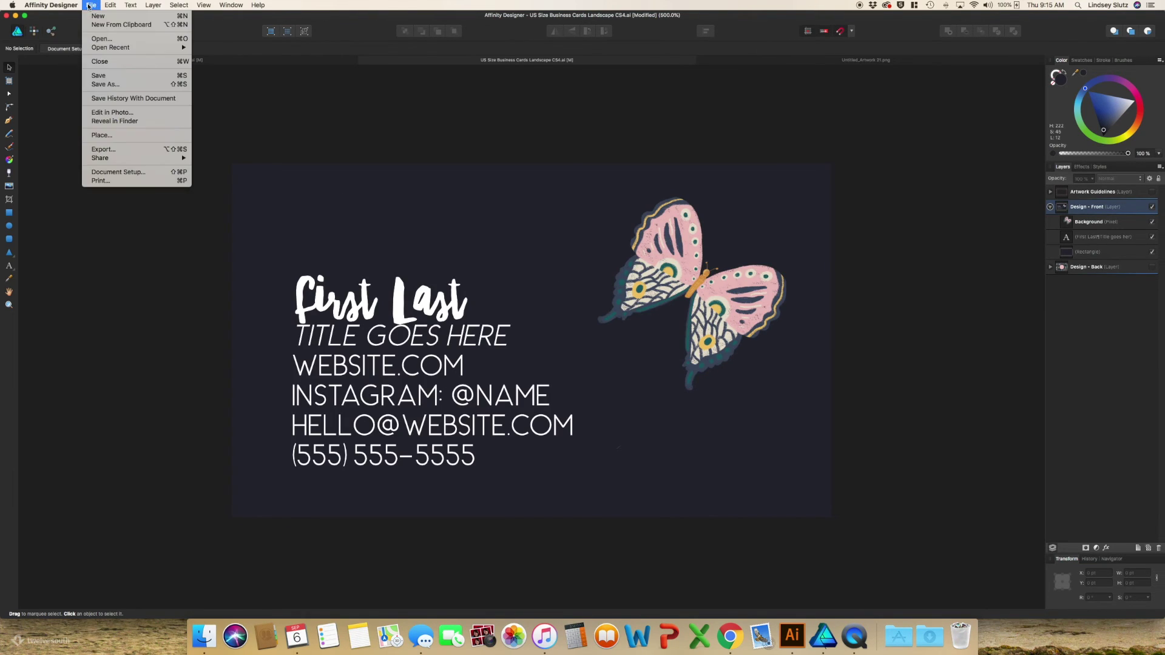
left_click(126, 149)
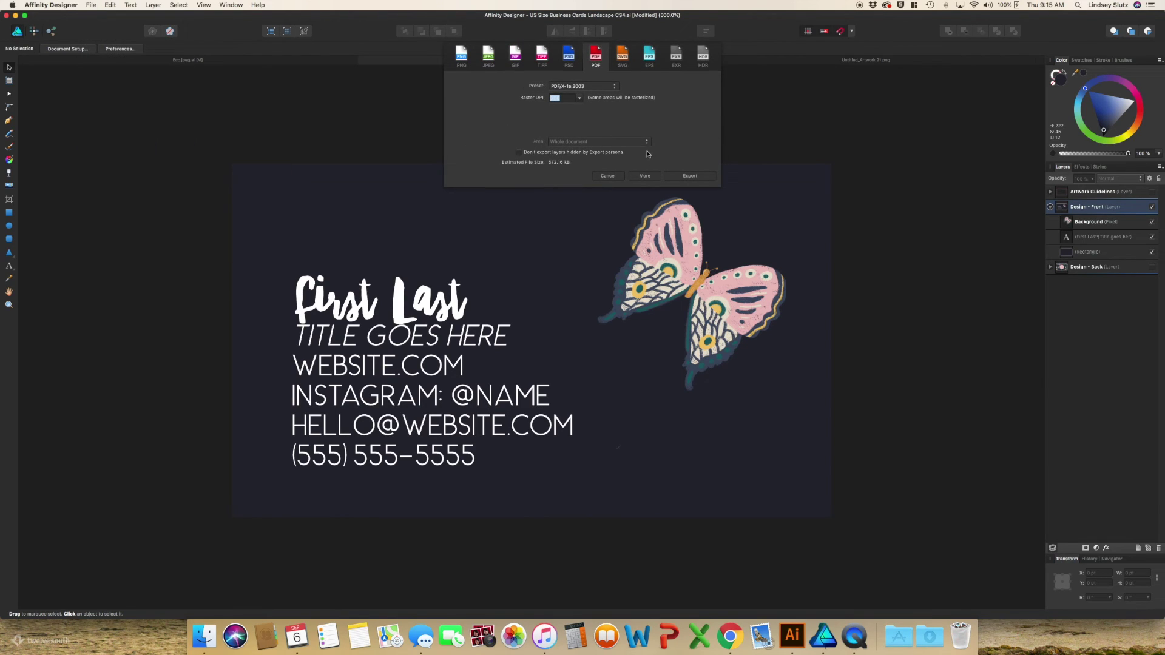
type("300")
left_click(689, 176)
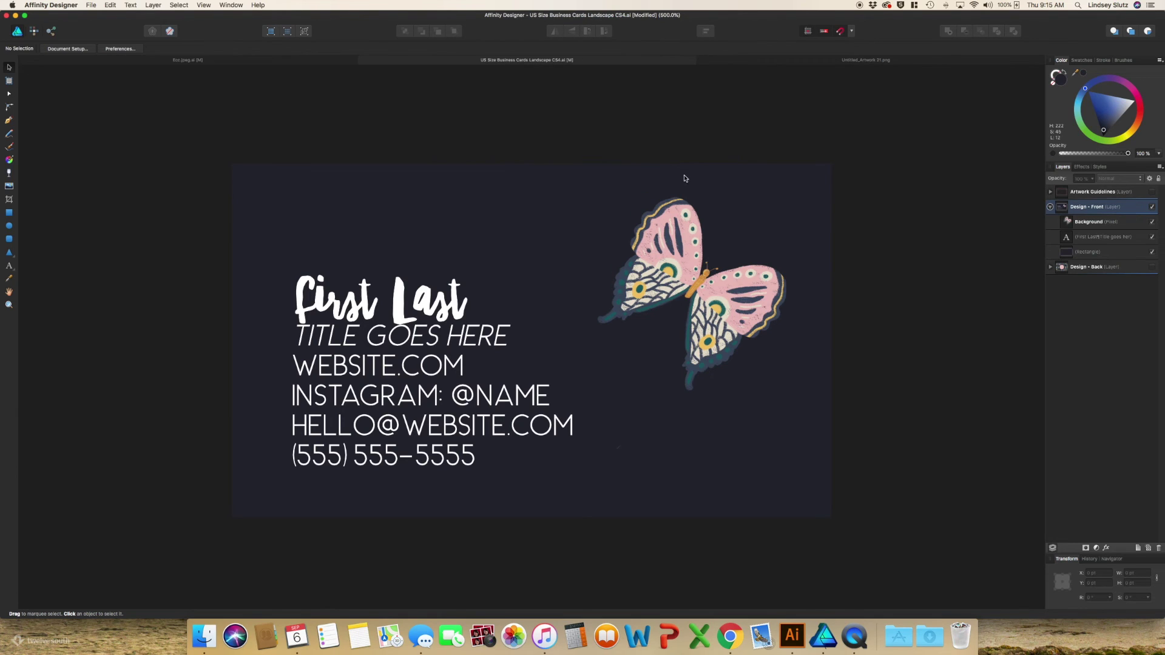
type("ECC_BizCard_Front")
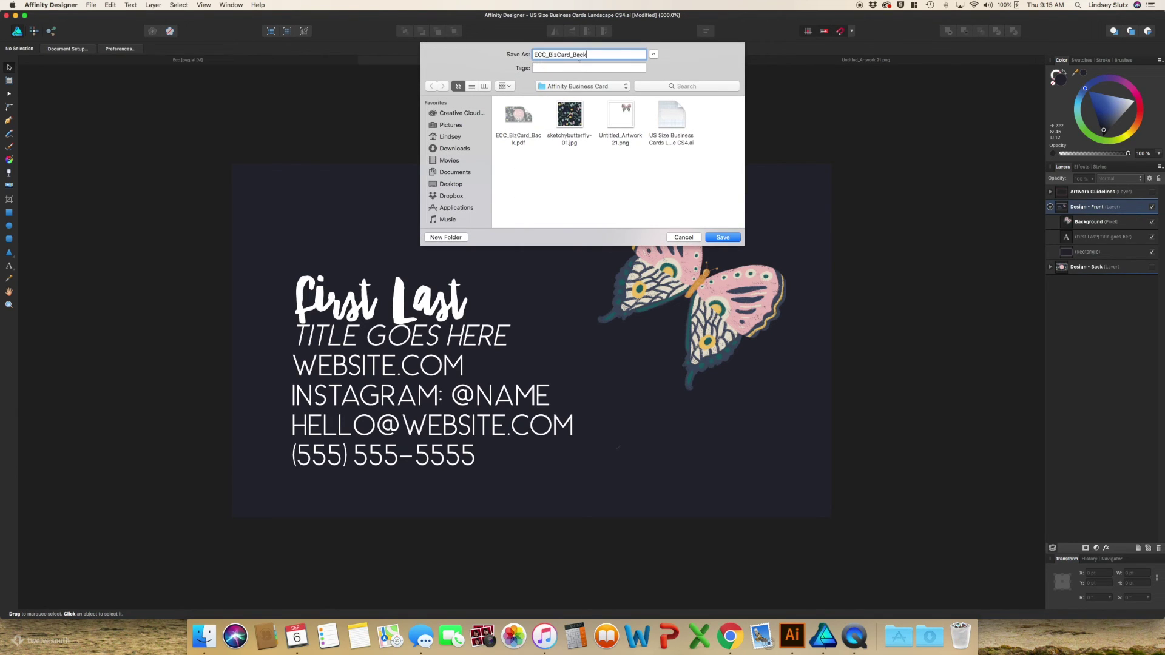
key("Return")
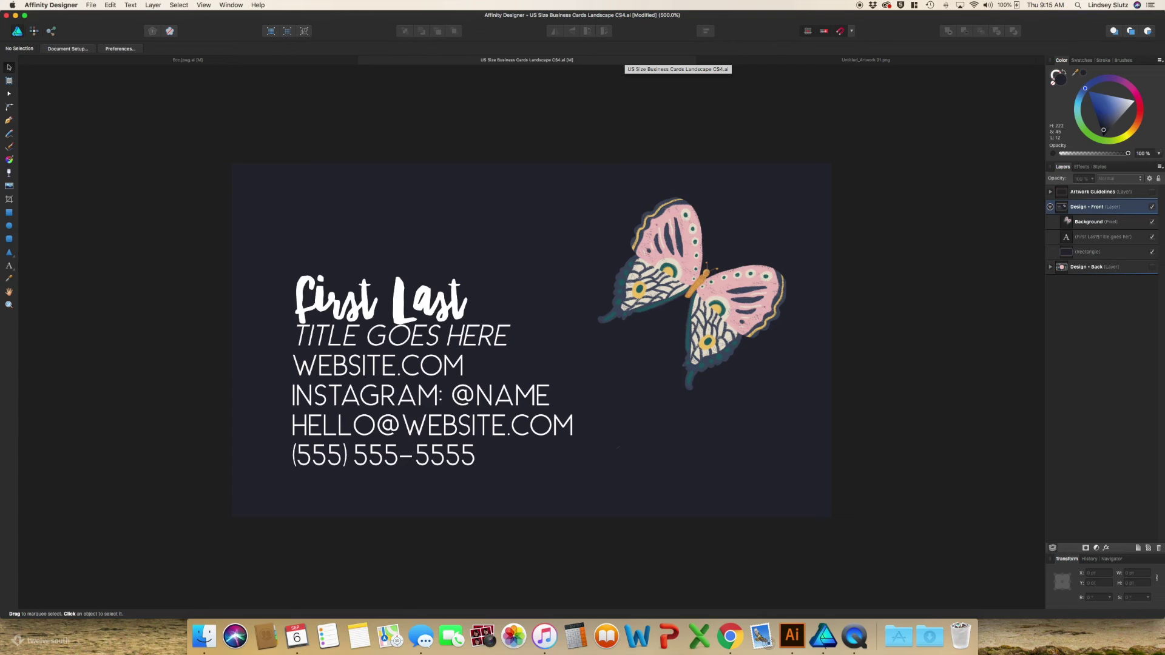